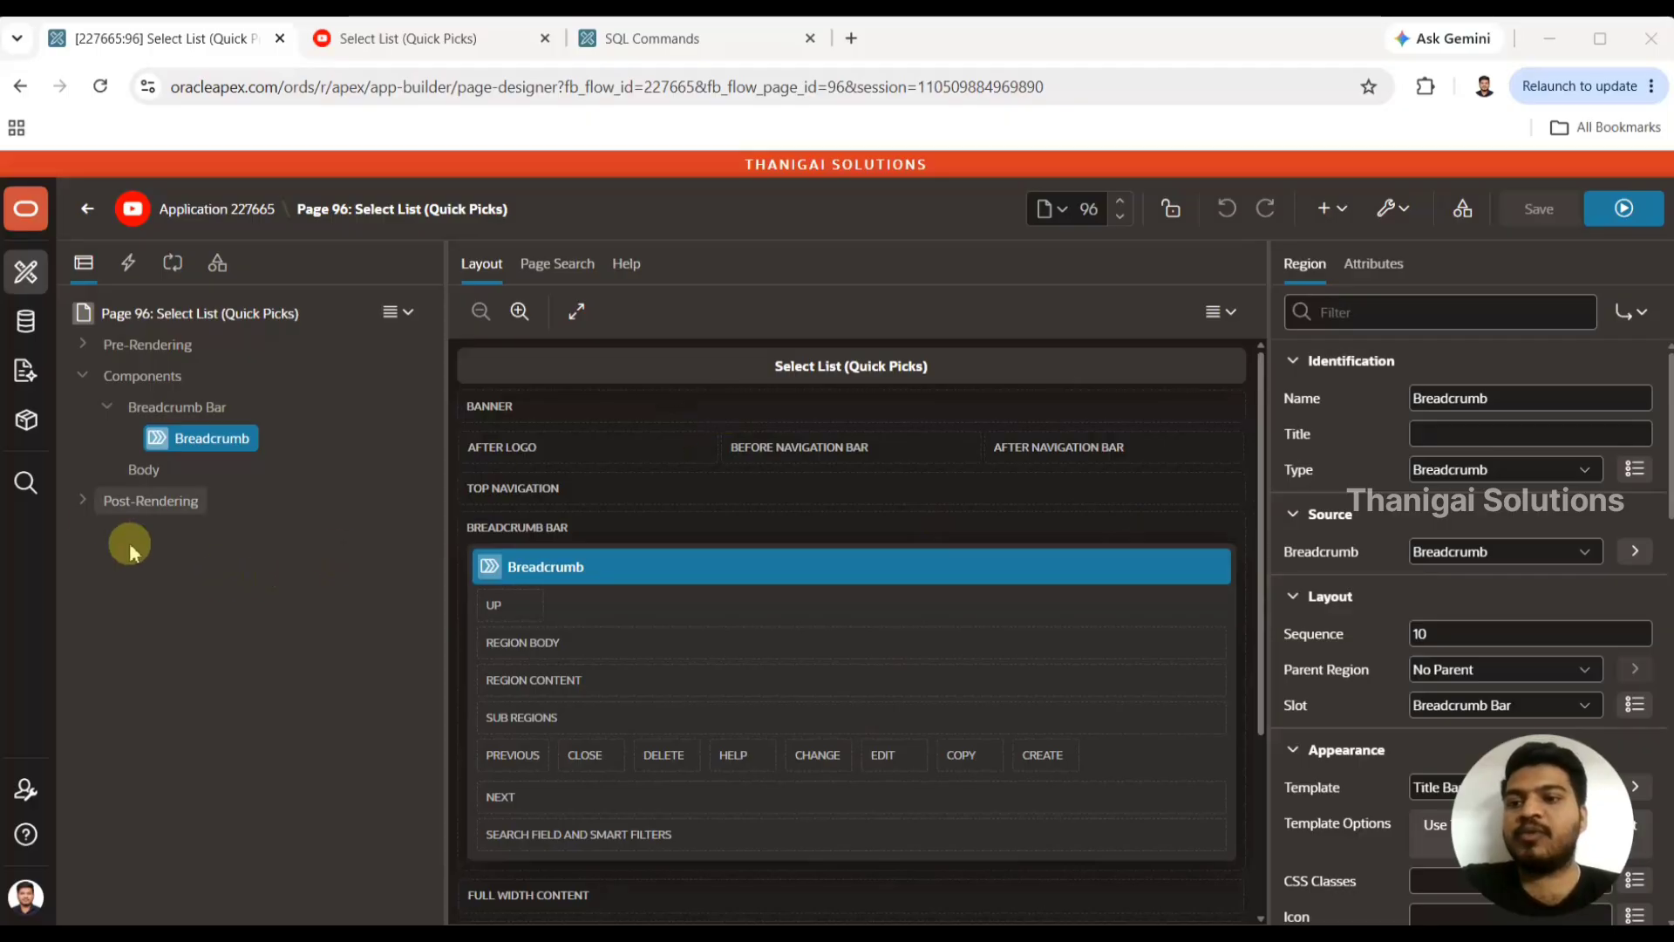
- Create a page item in the Body named P96_DEPARTMENT and set its type to Select List
right_click(146, 469)
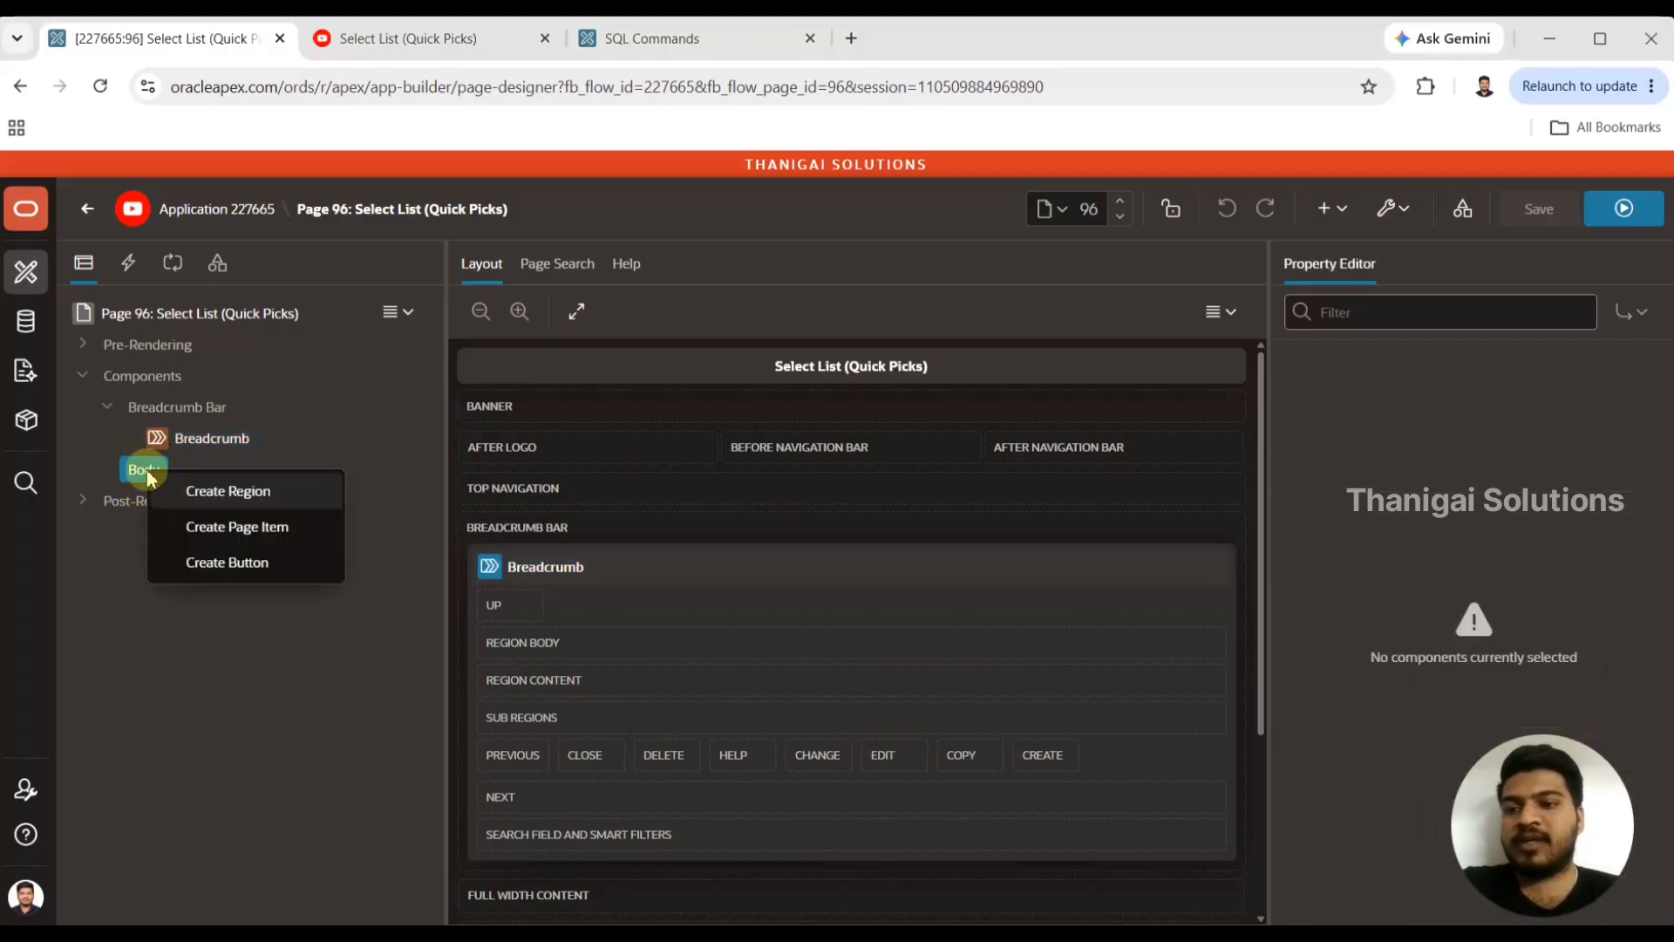
click(236, 523)
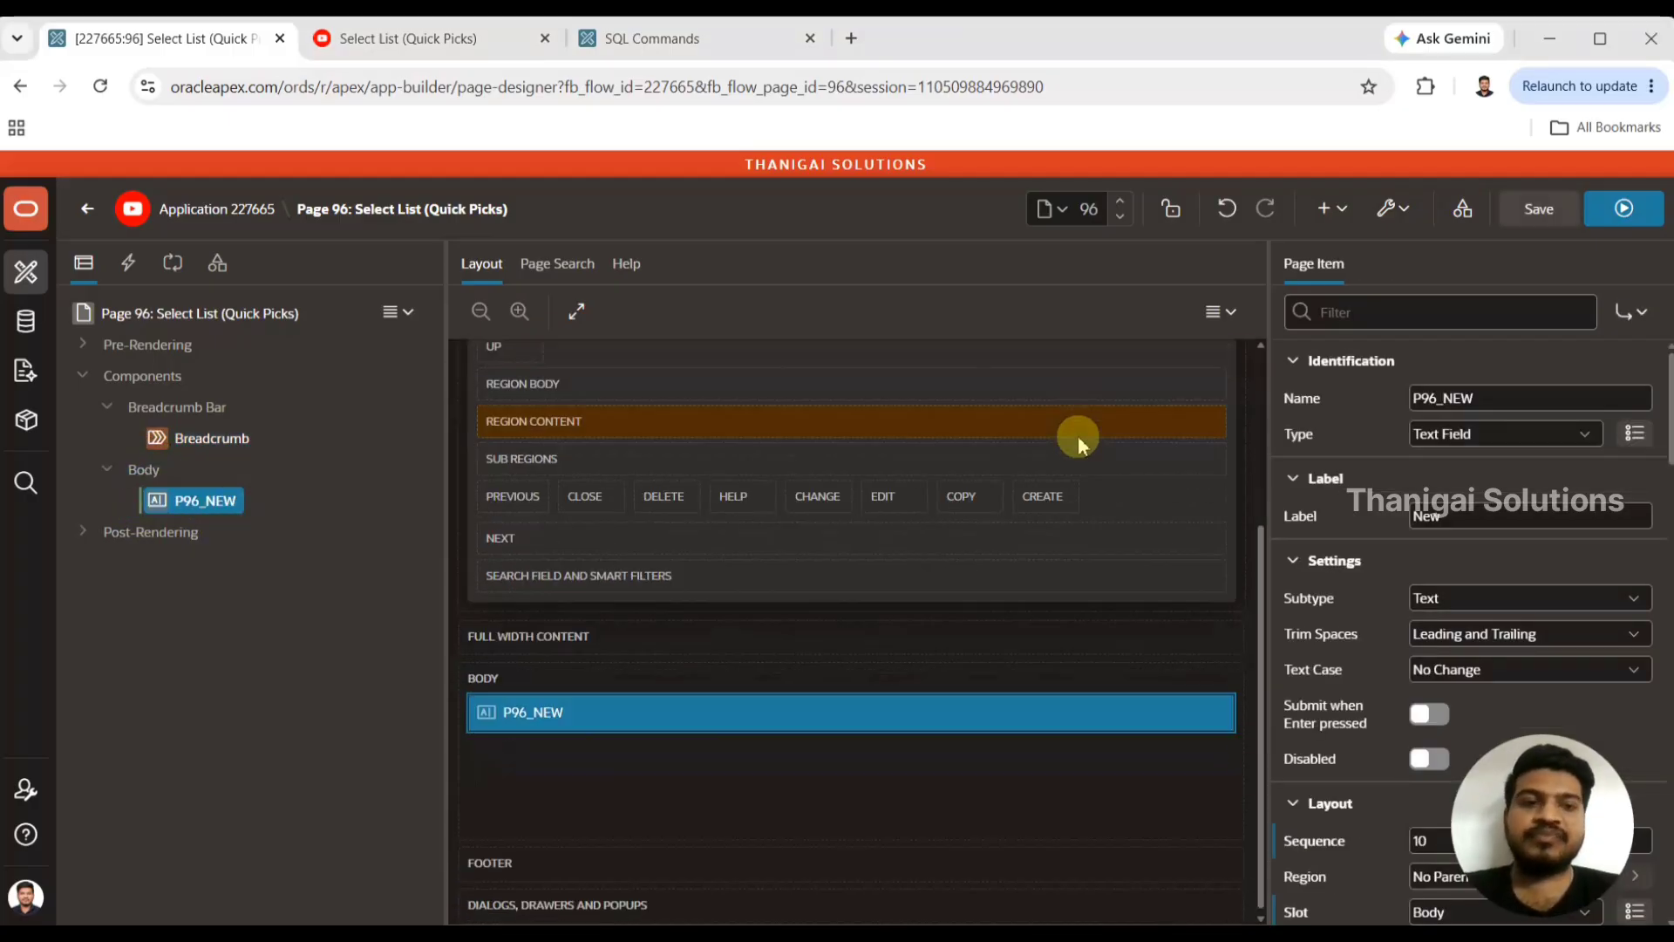
drag(1443, 403, 1550, 403)
text(DEPARTMENT)
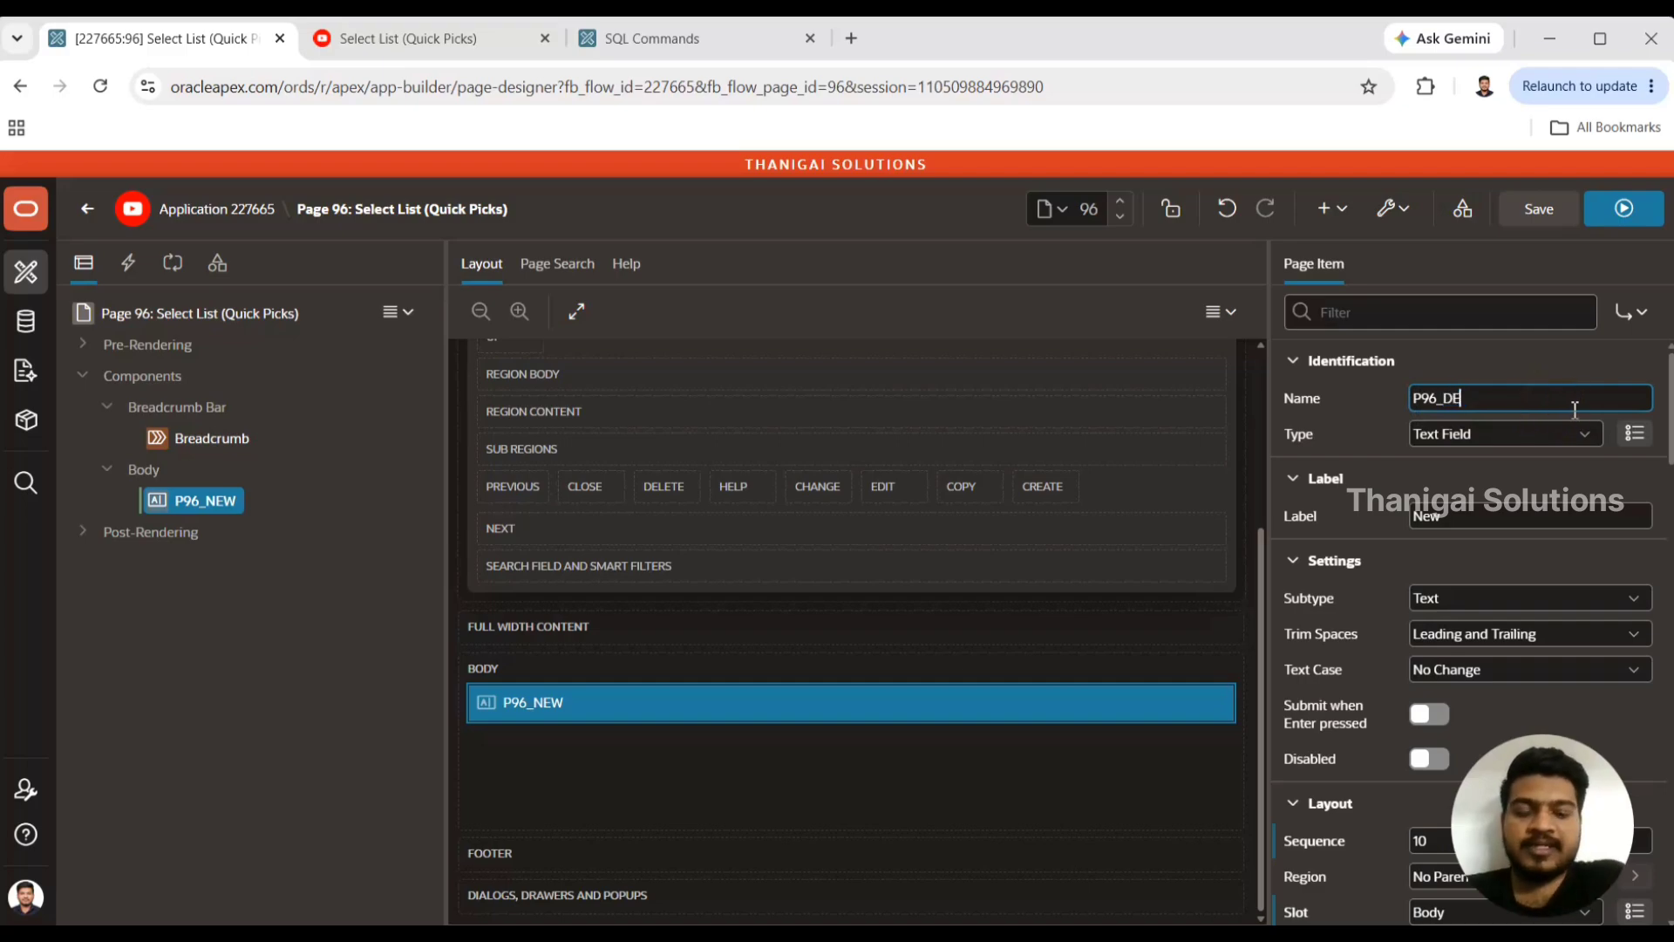
click(1488, 437)
key(d)
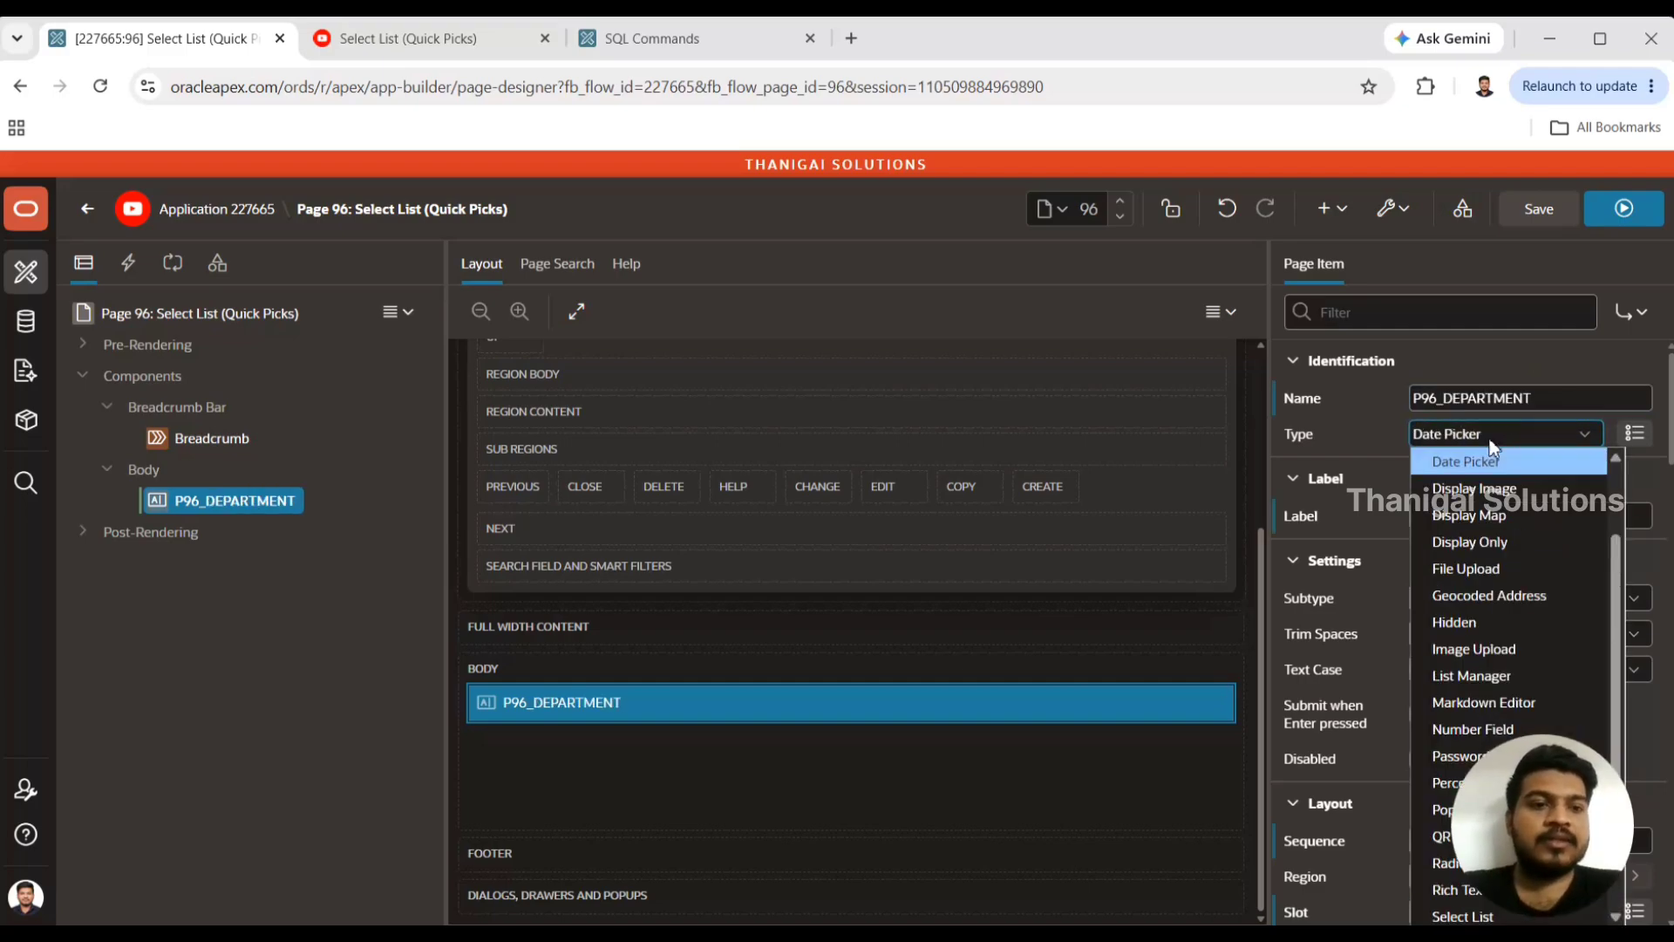
key(s)
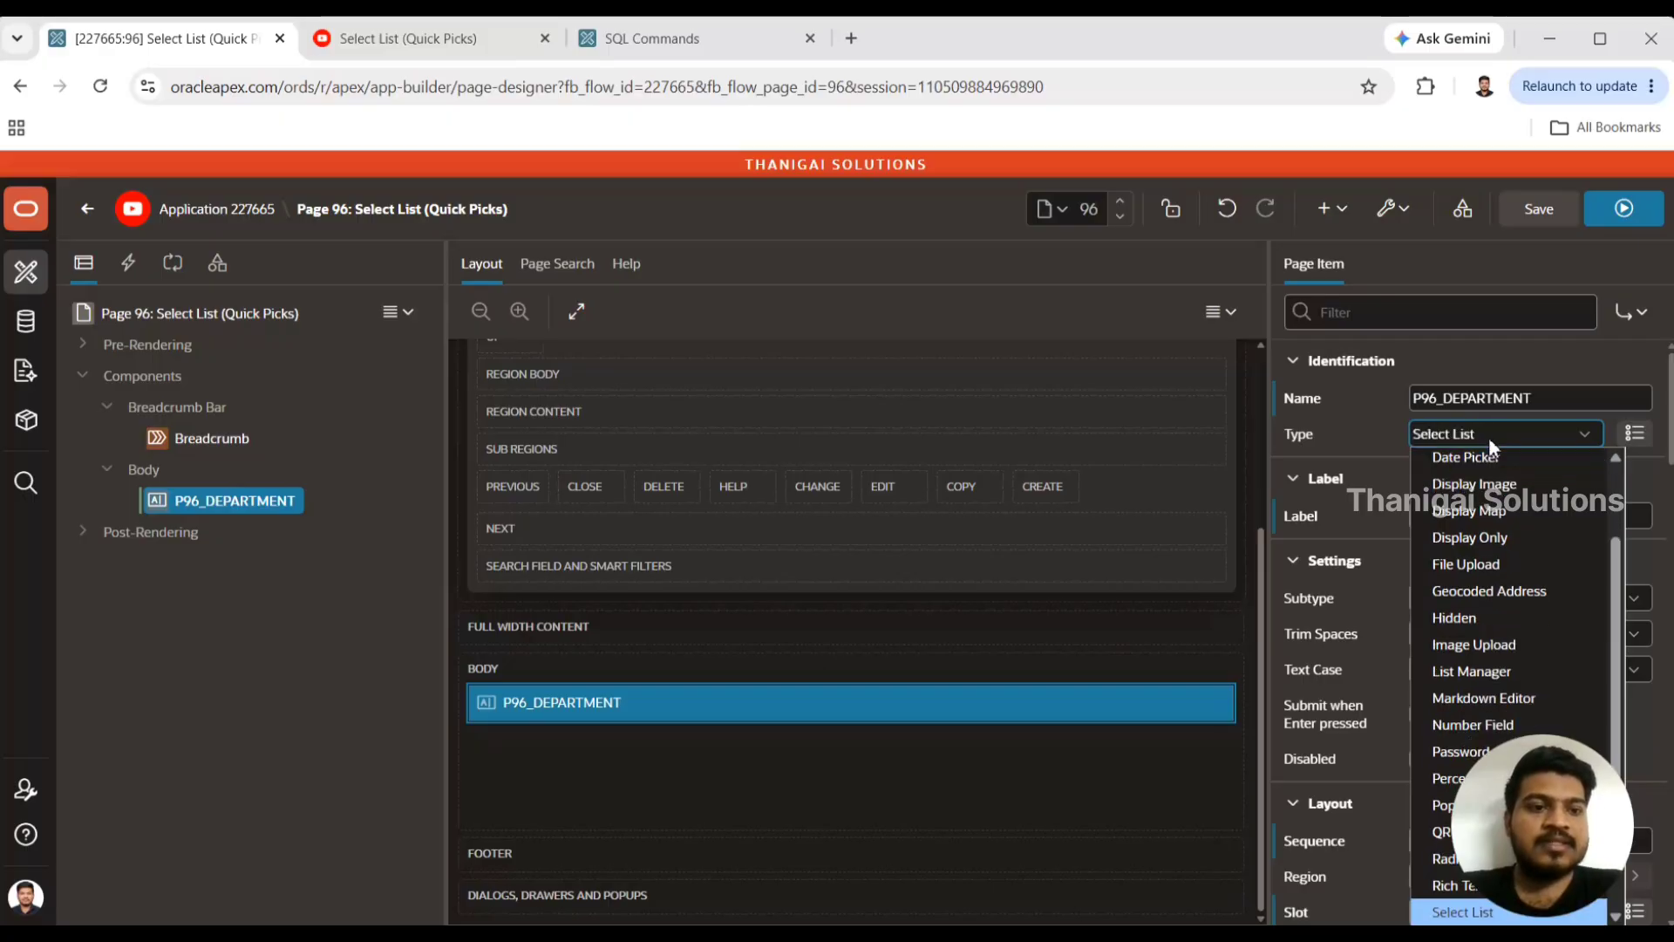
key(Return)
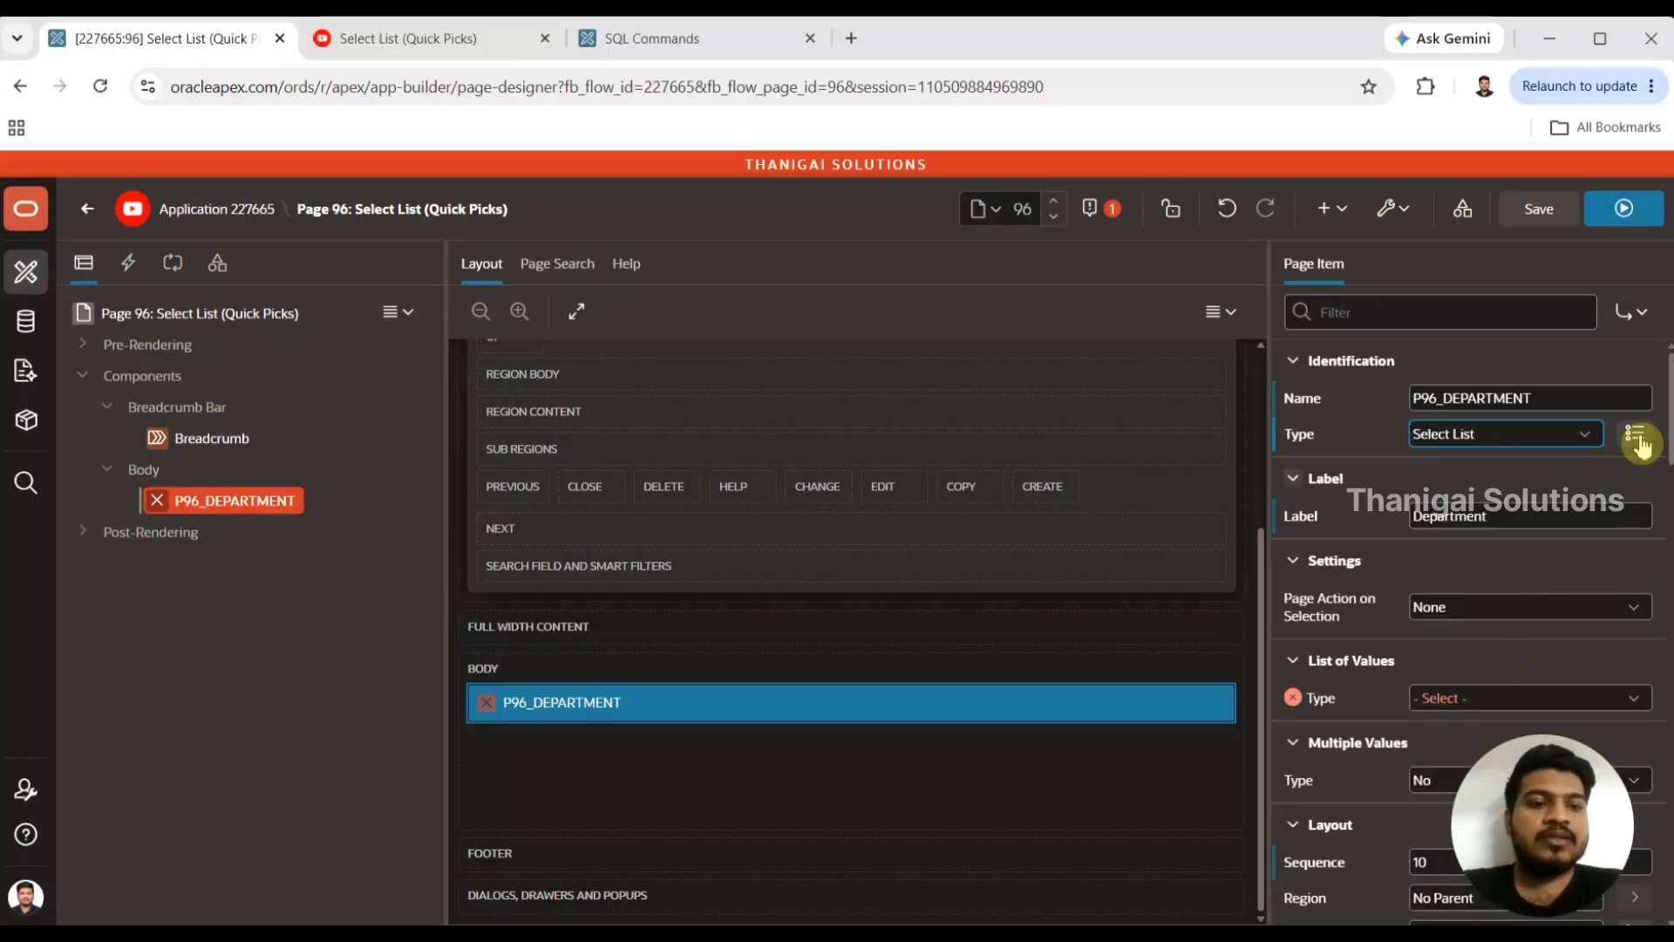
- Set the item's List of Values type to SQL Query with "select distinct department_name d, department_name r from departments"
scroll(1663, 418, down, 3)
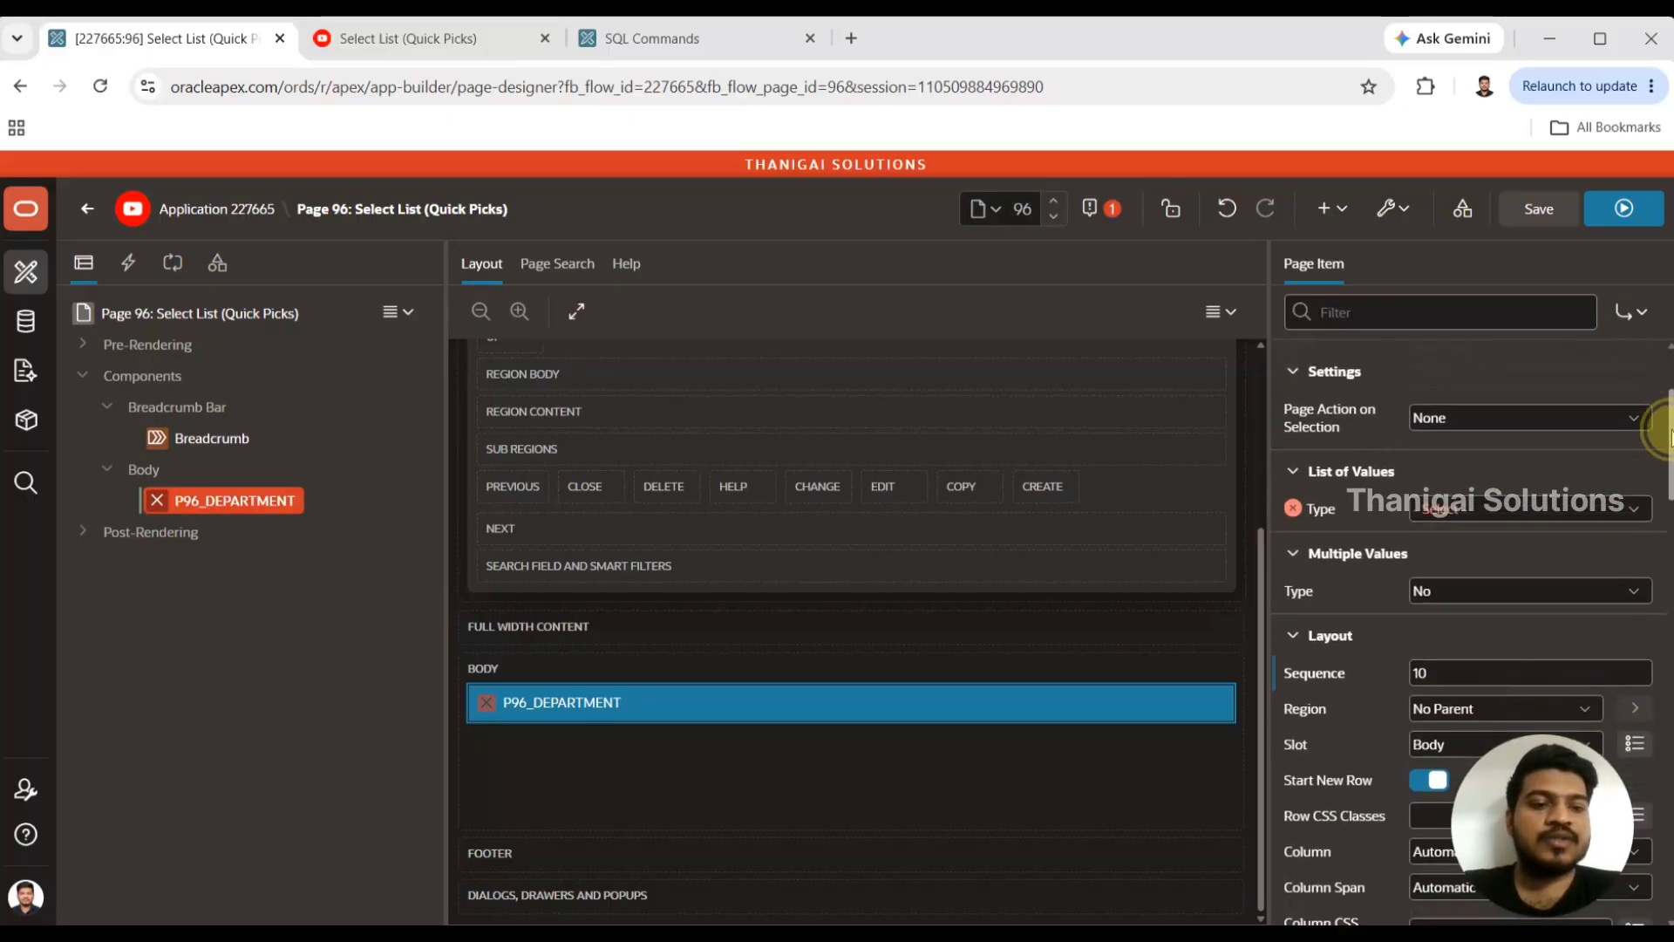
click(1495, 497)
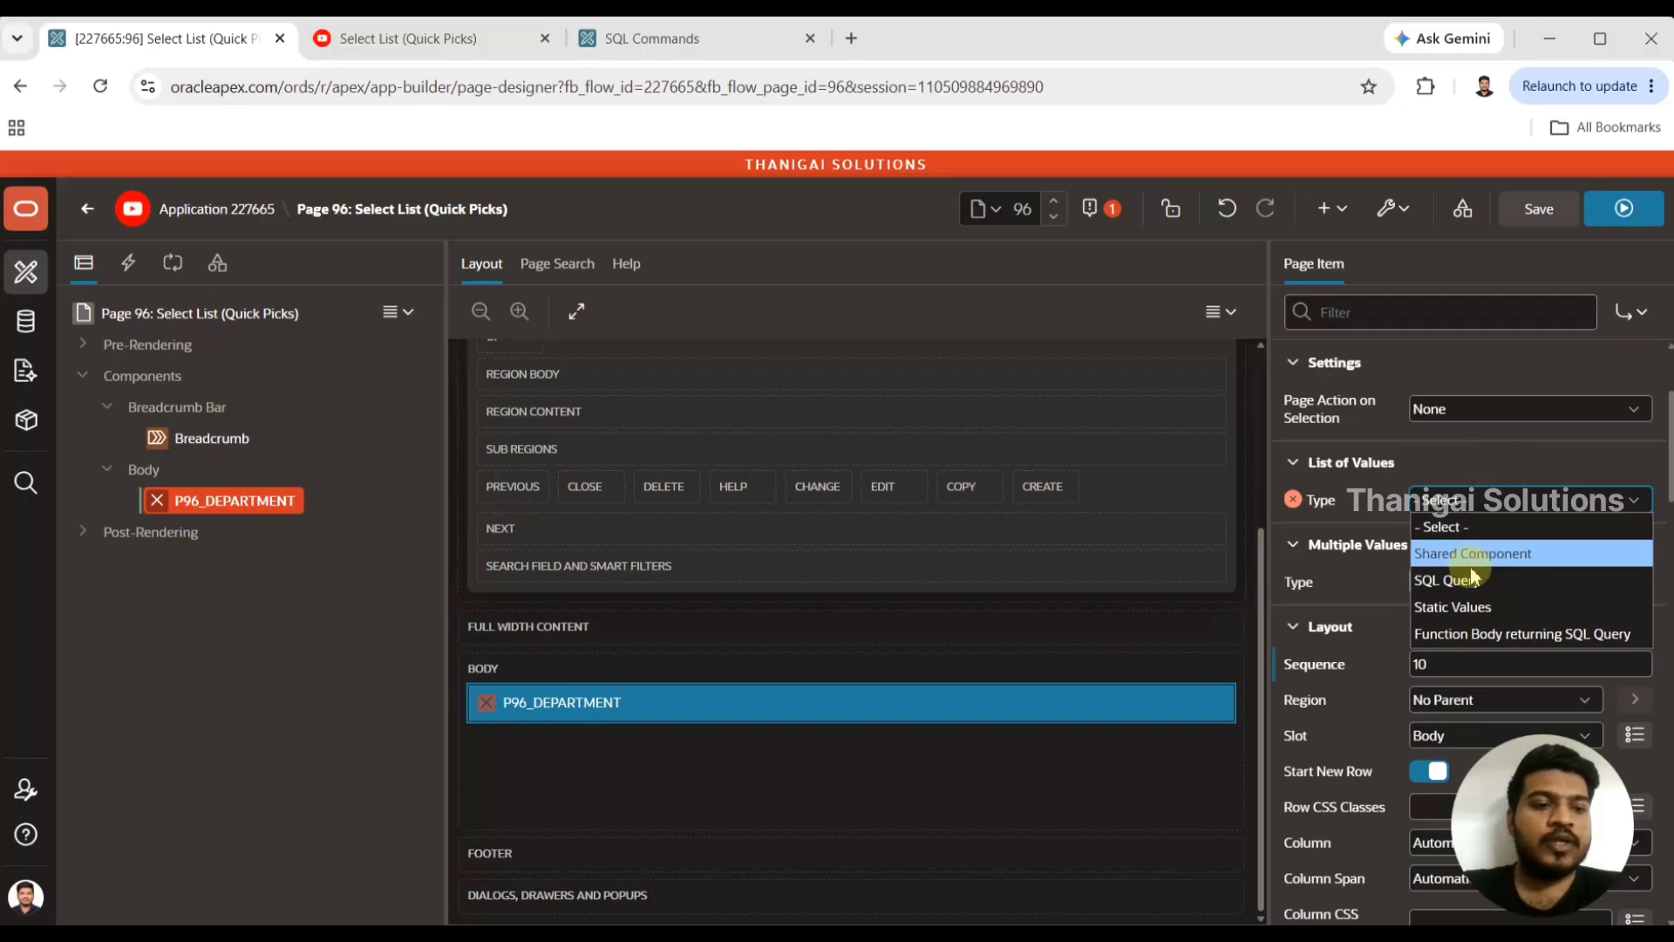
click(1434, 581)
click(1423, 594)
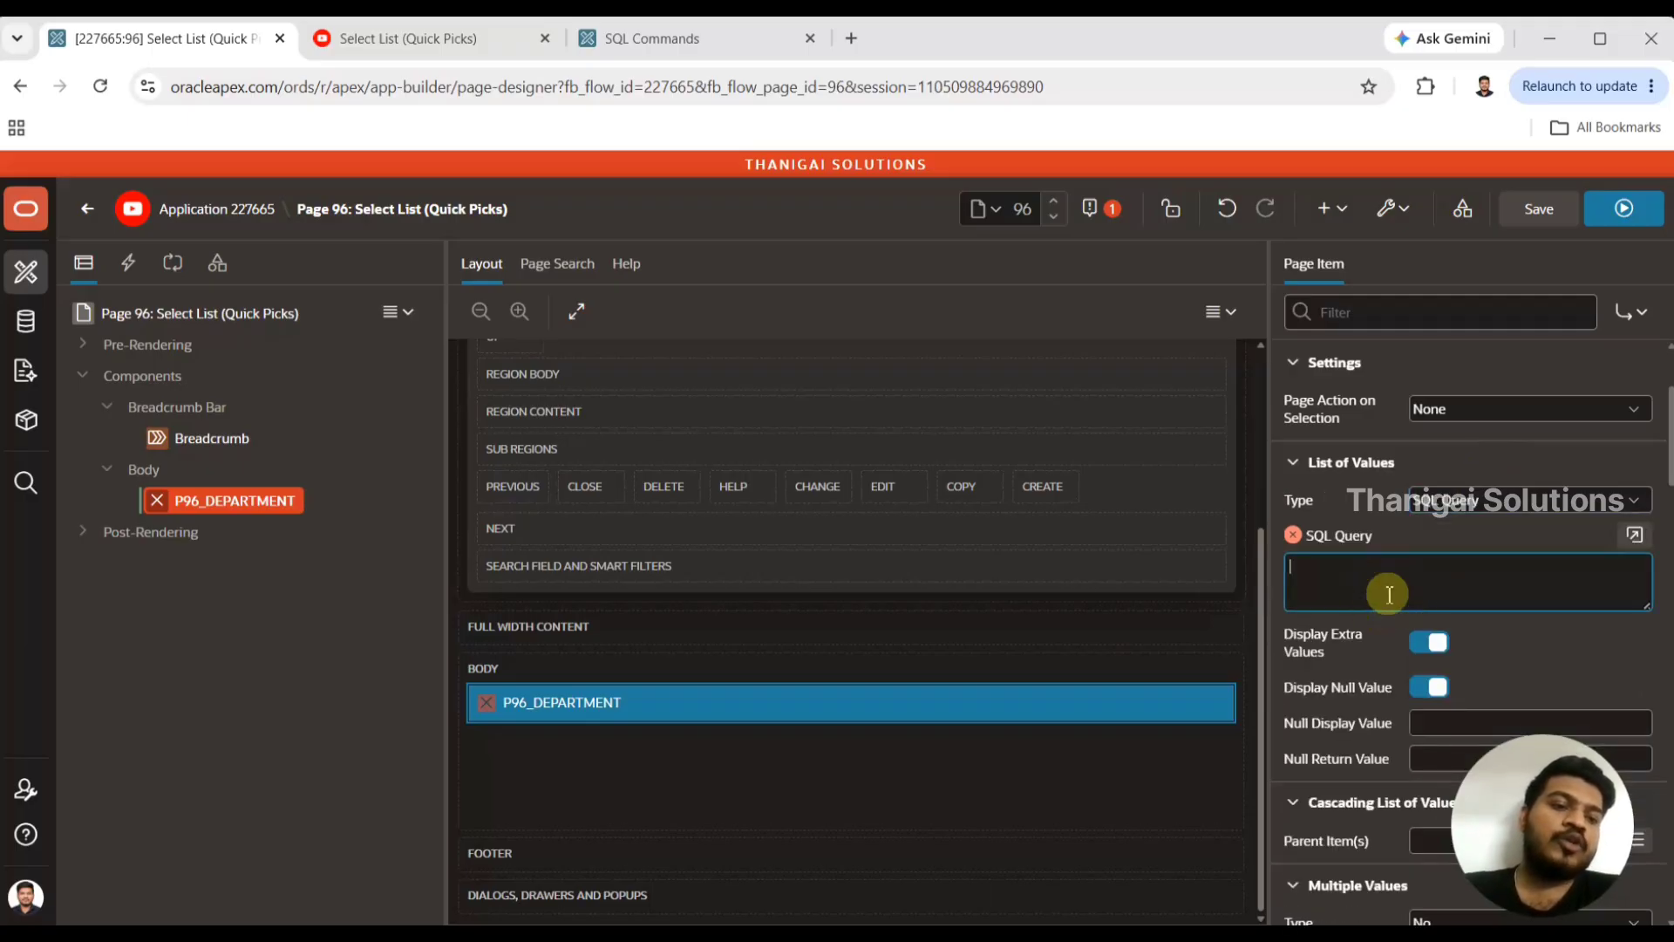
text(select distinct department_name d, department_name r from departments)
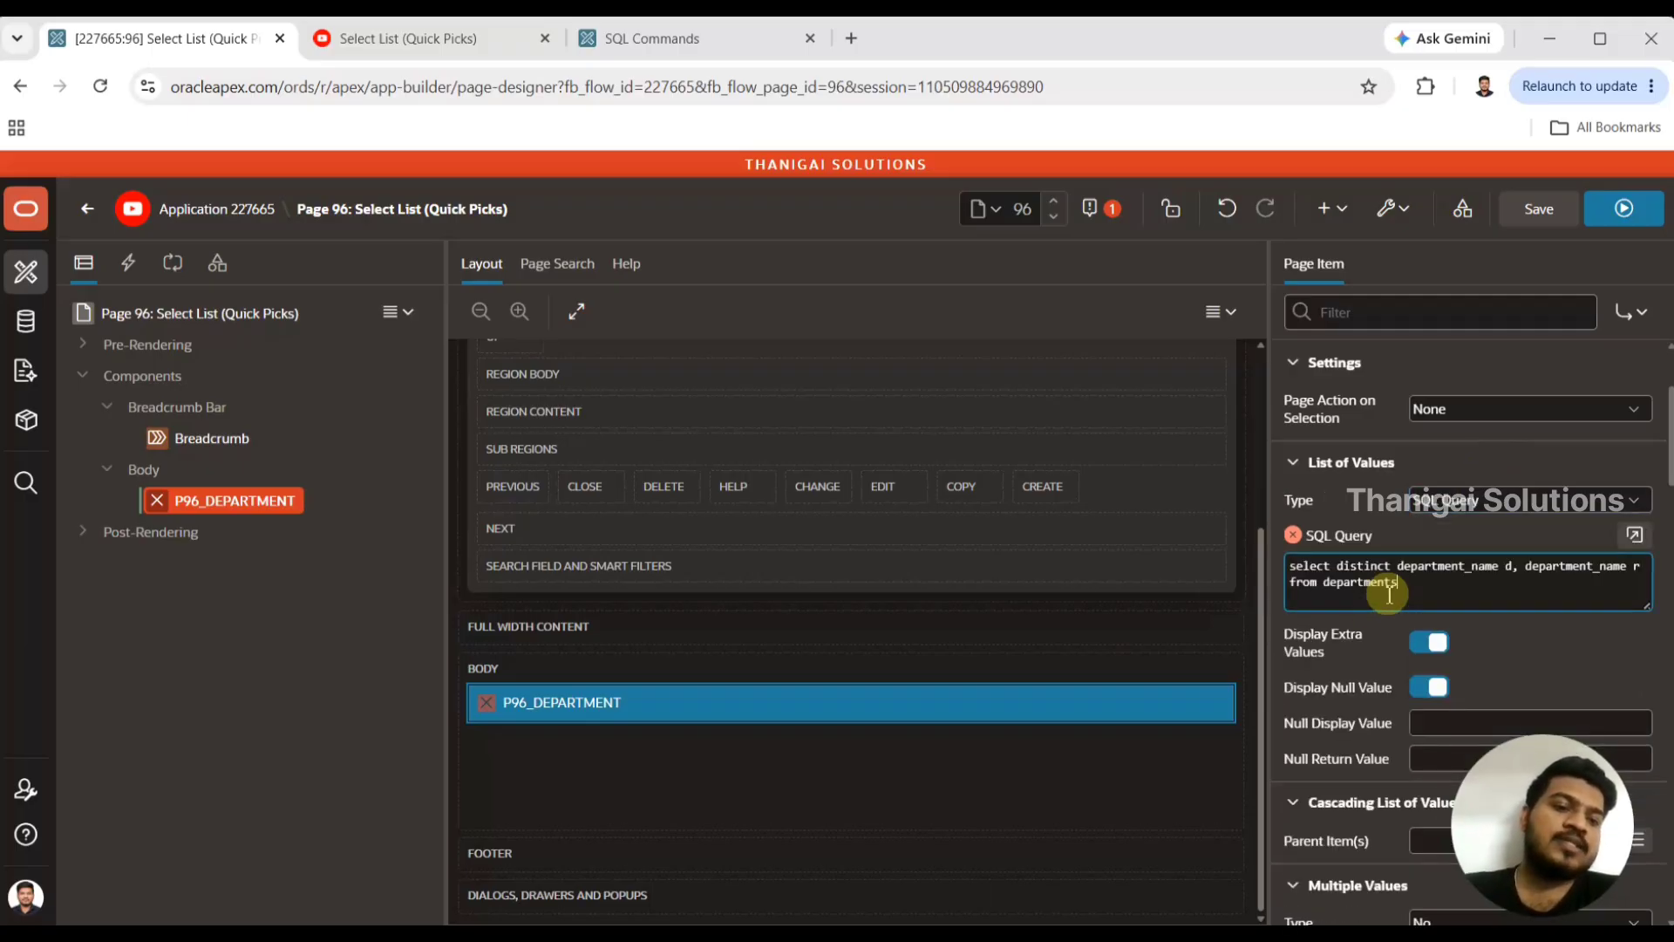
- Open the List of Values query in the code editor, validate it and accept it
click(1634, 536)
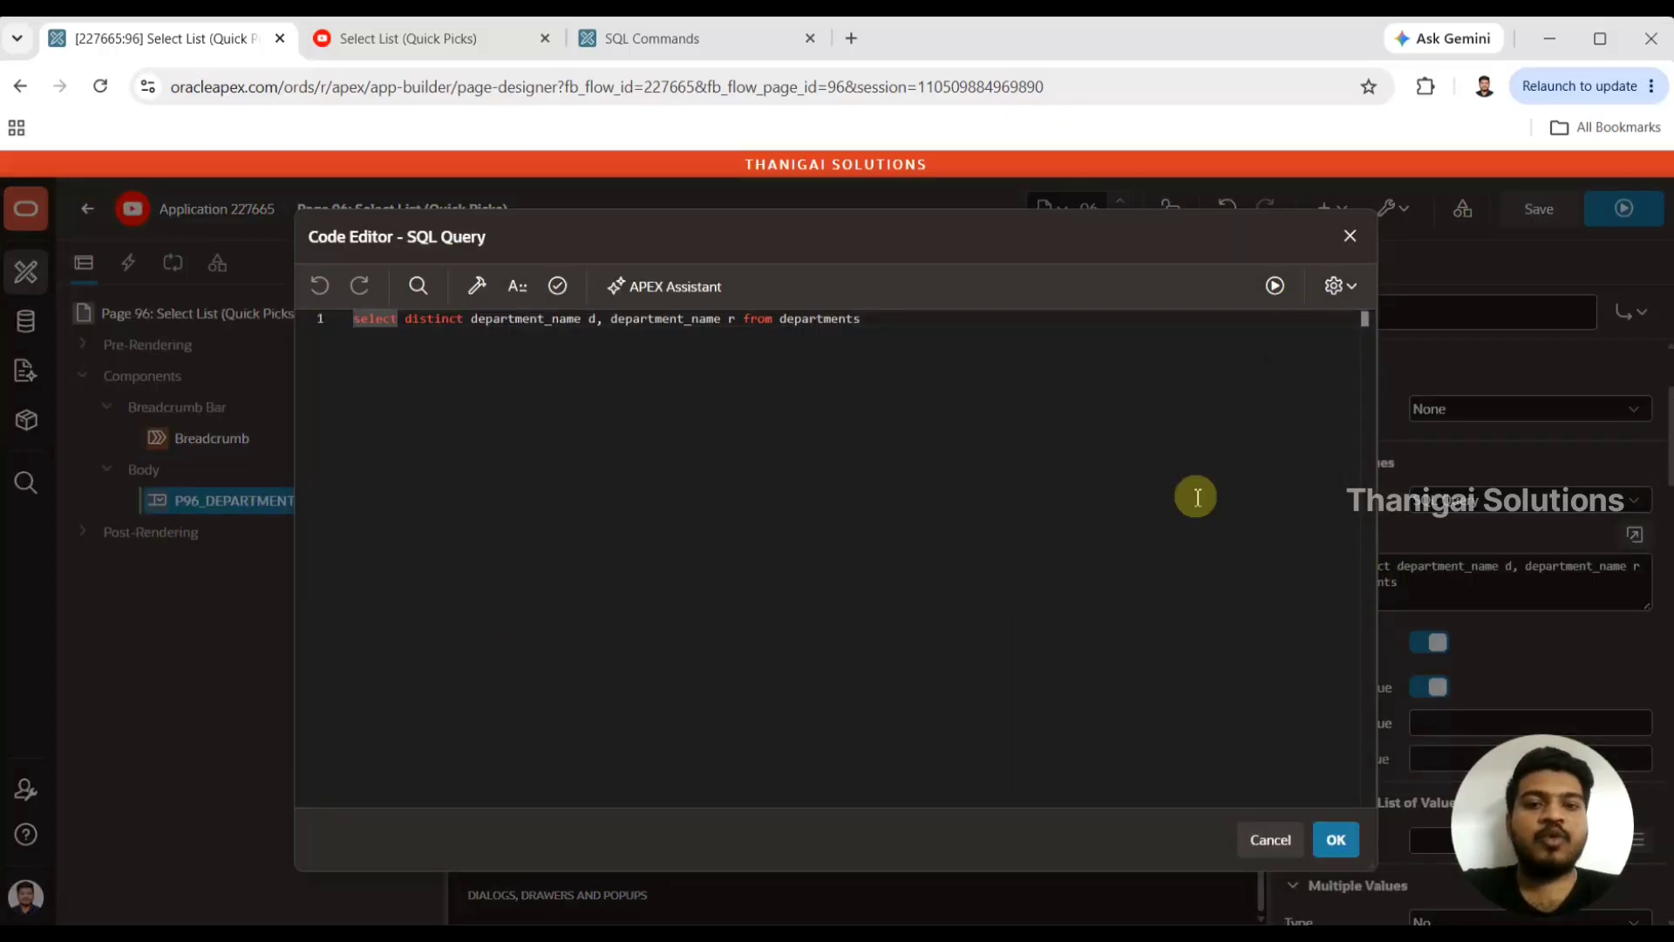
double_click(521, 320)
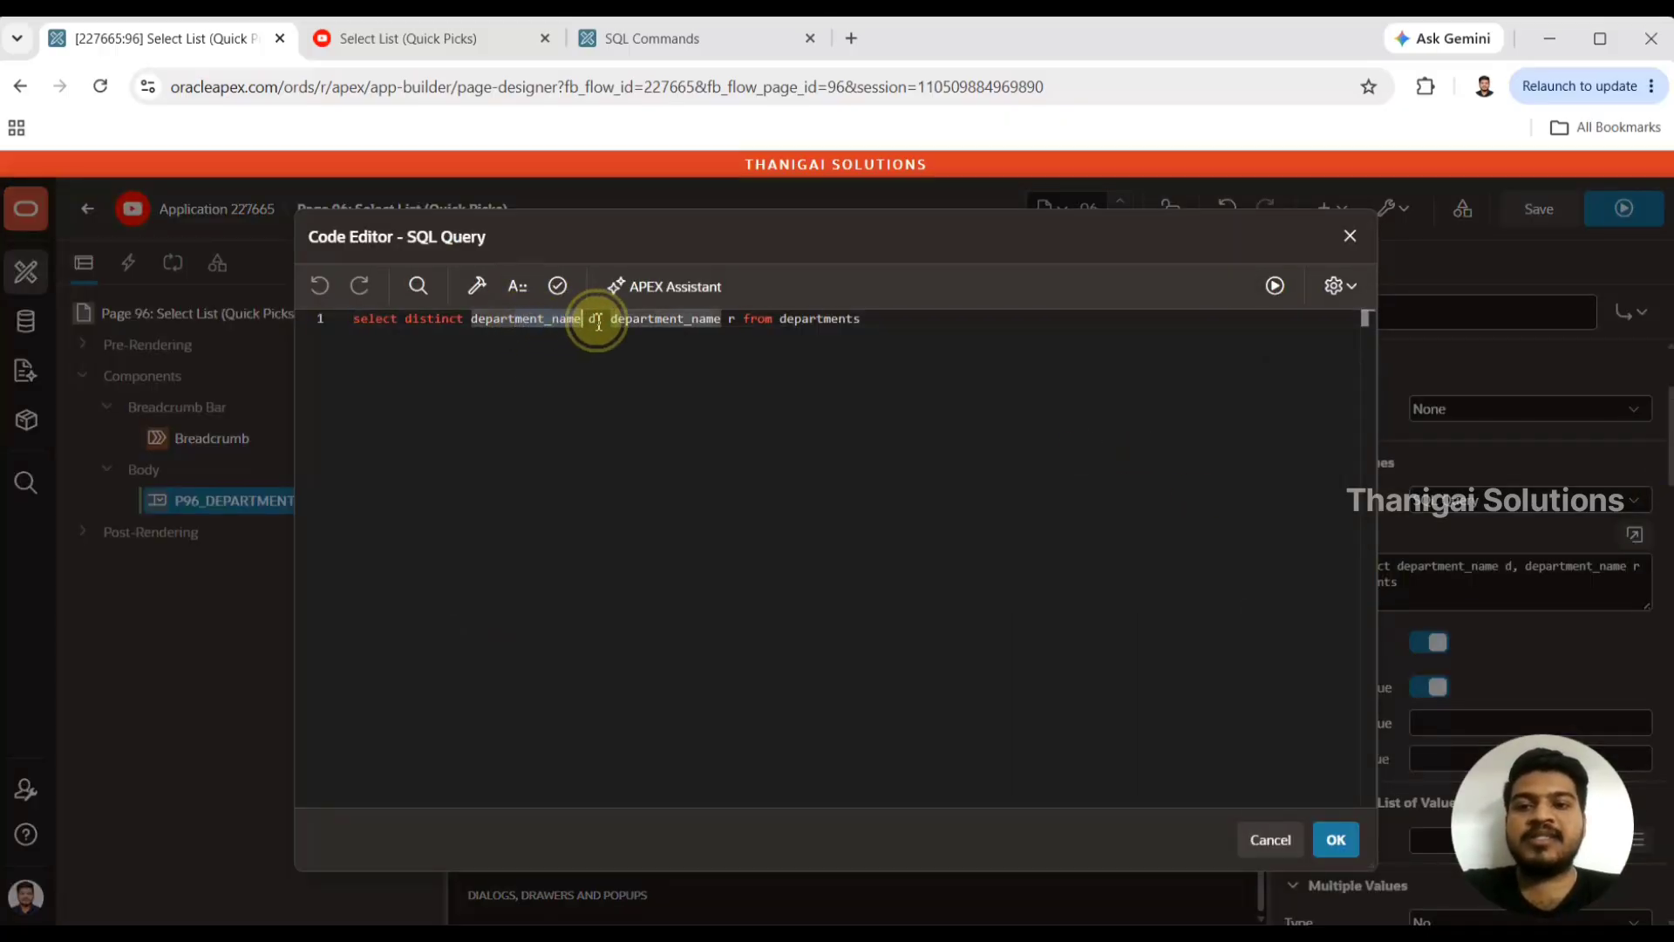
double_click(827, 317)
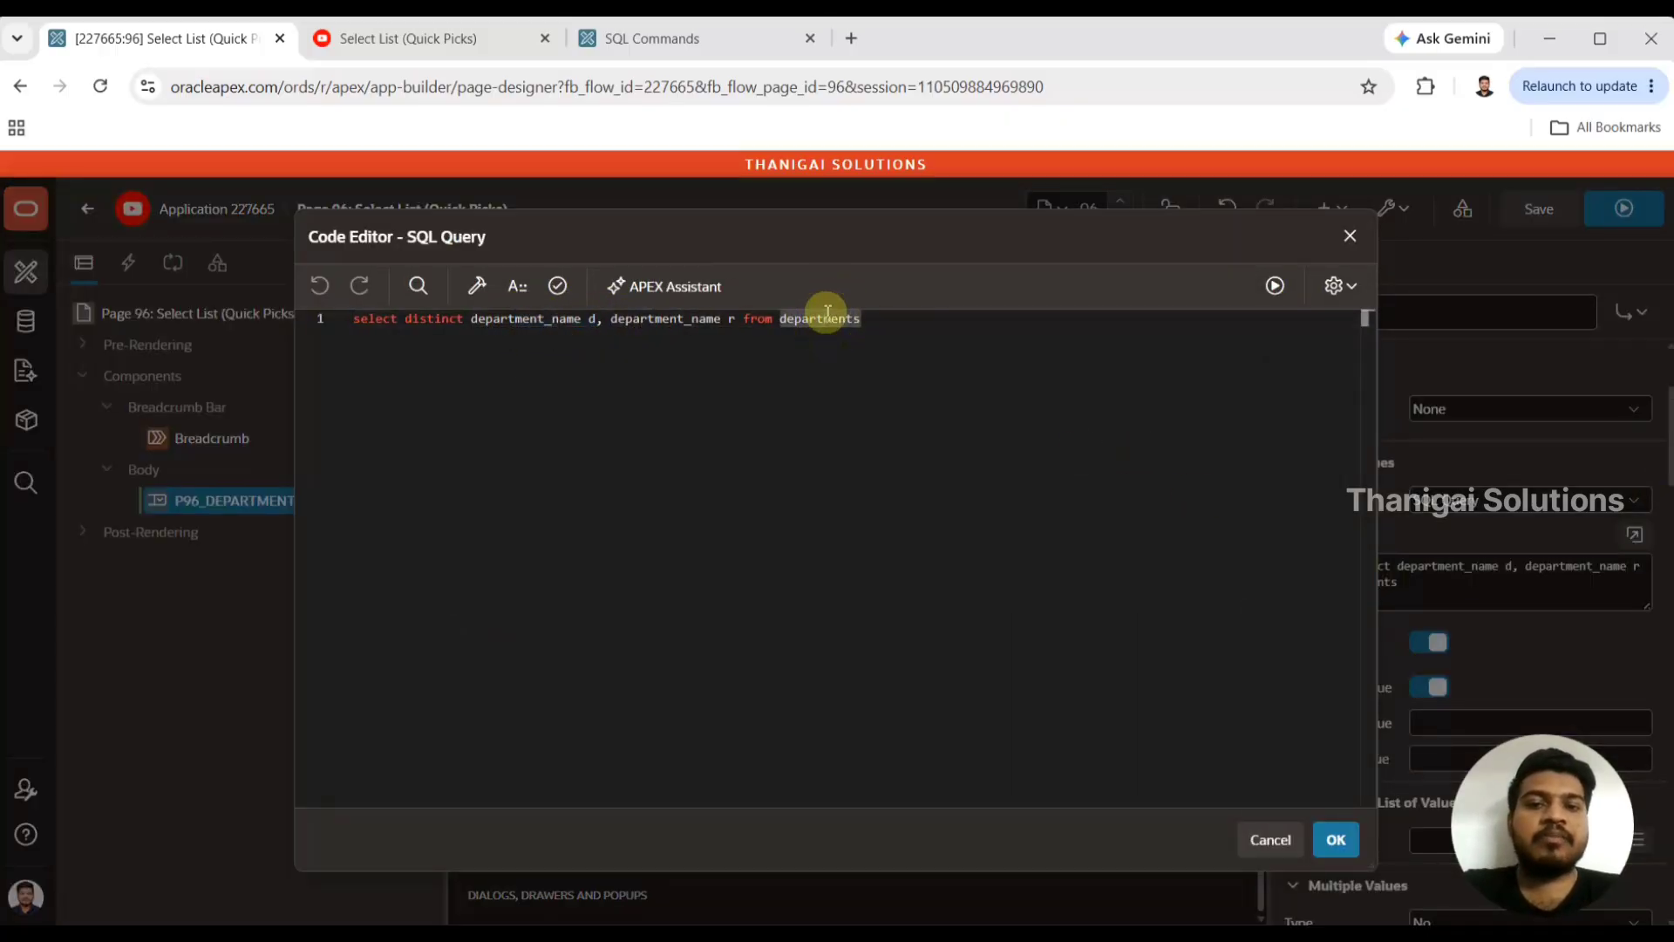
click(557, 286)
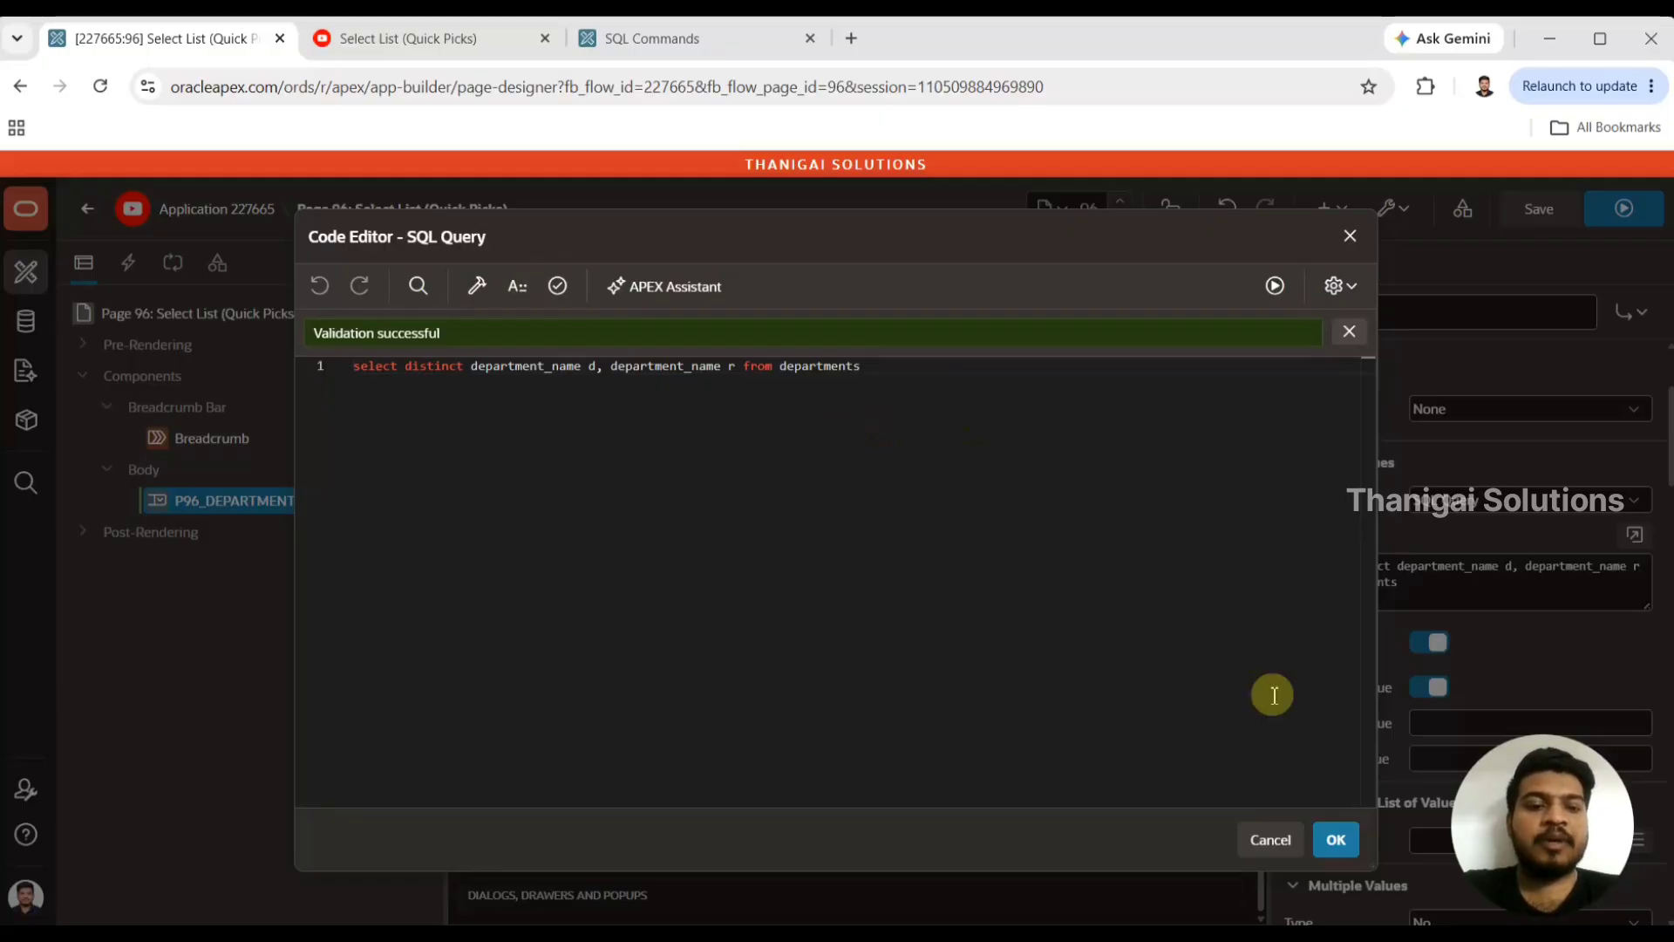
click(1335, 839)
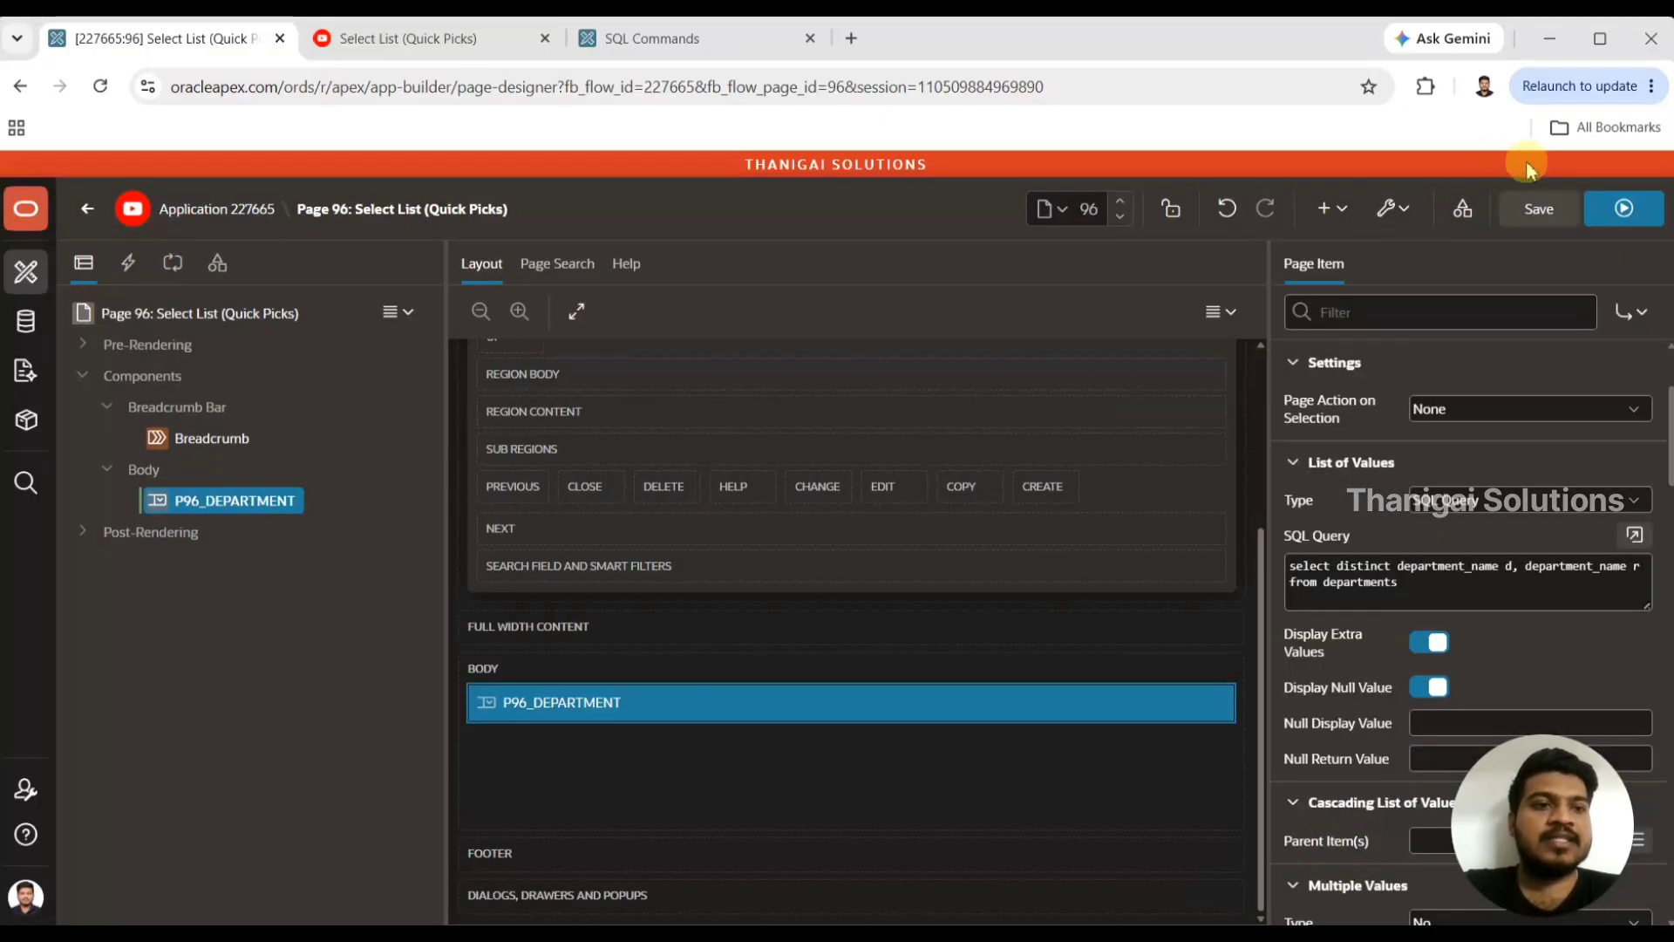
- Save and run page 96, then view the choices in the Department select list
click(1543, 210)
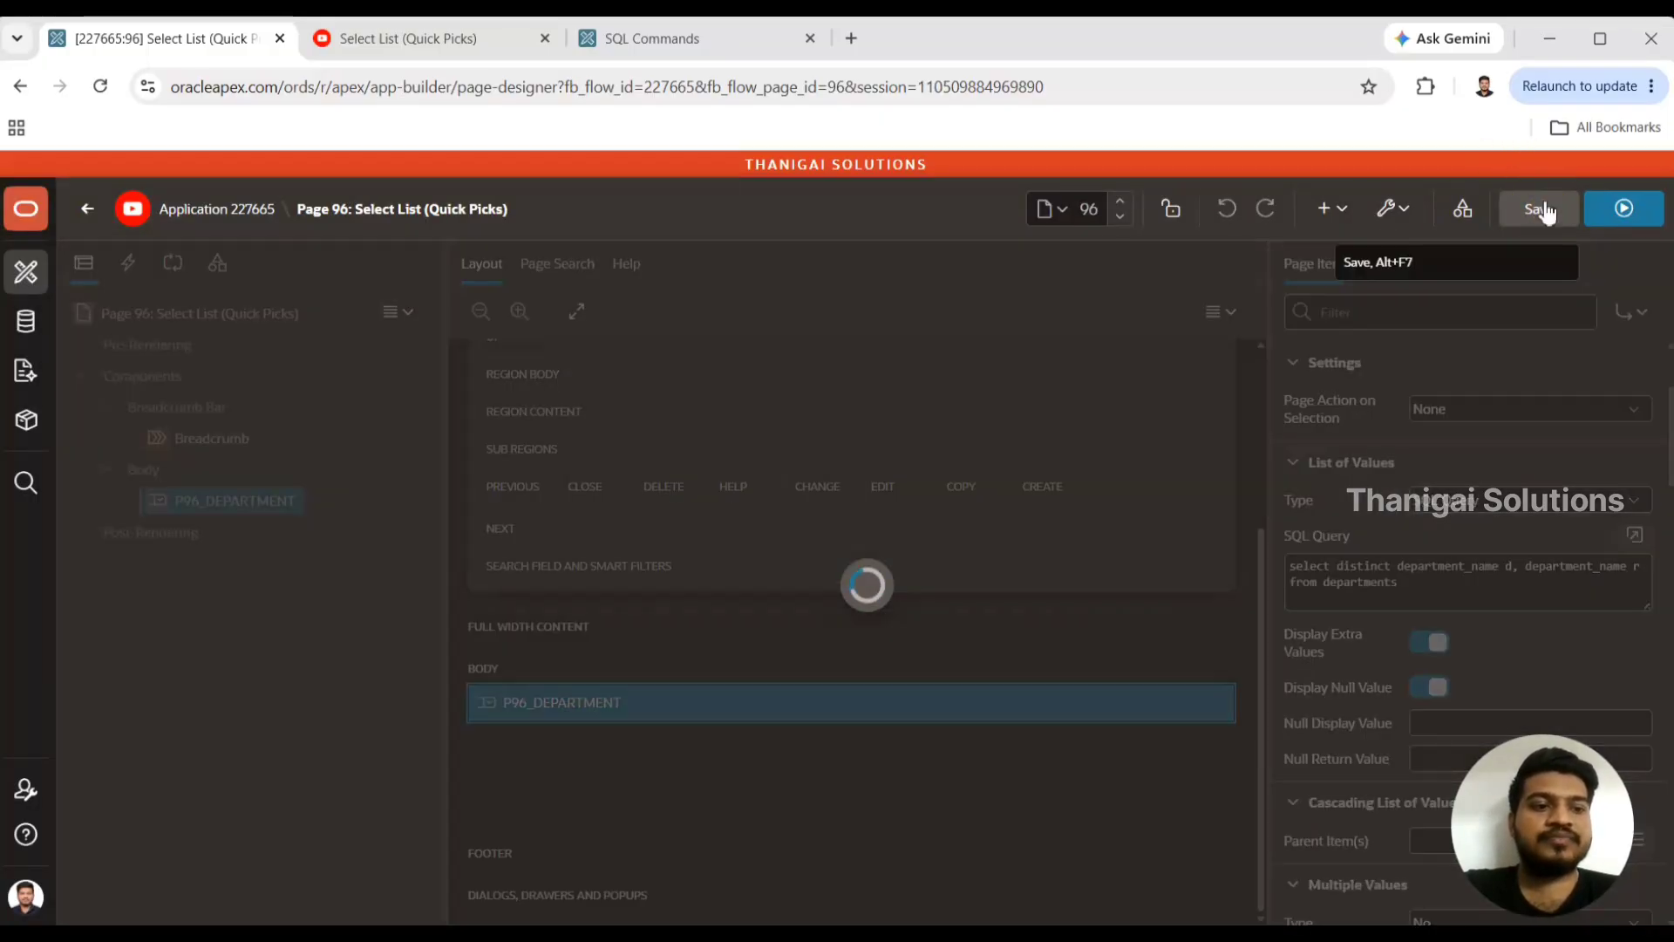
click(1643, 216)
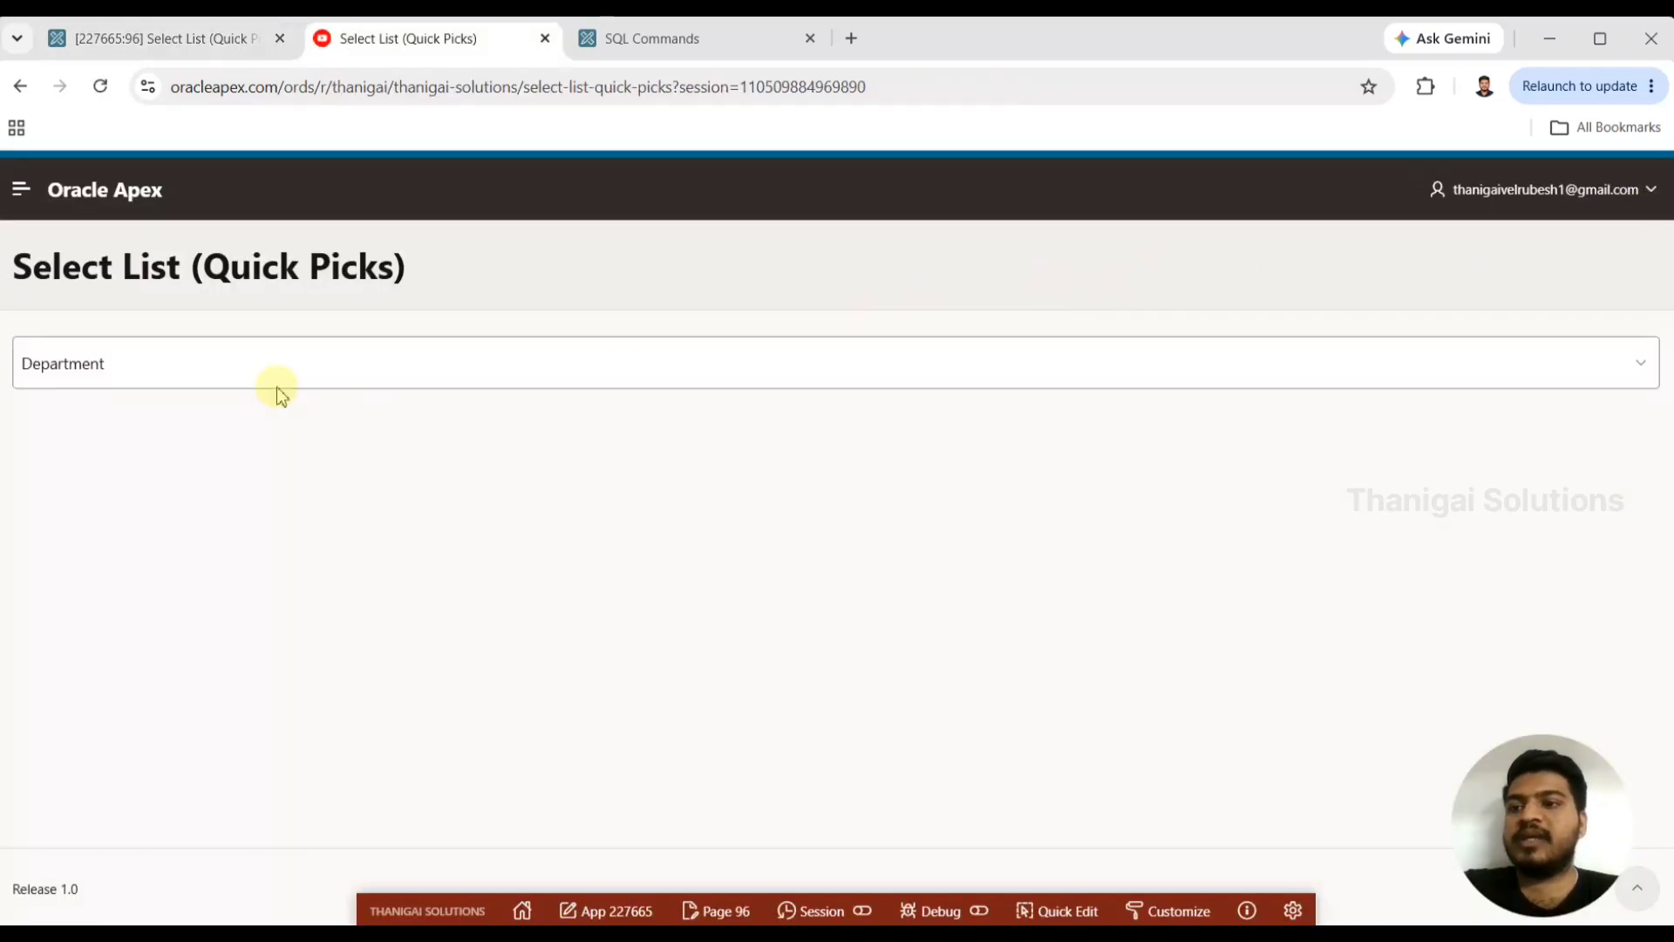
click(93, 367)
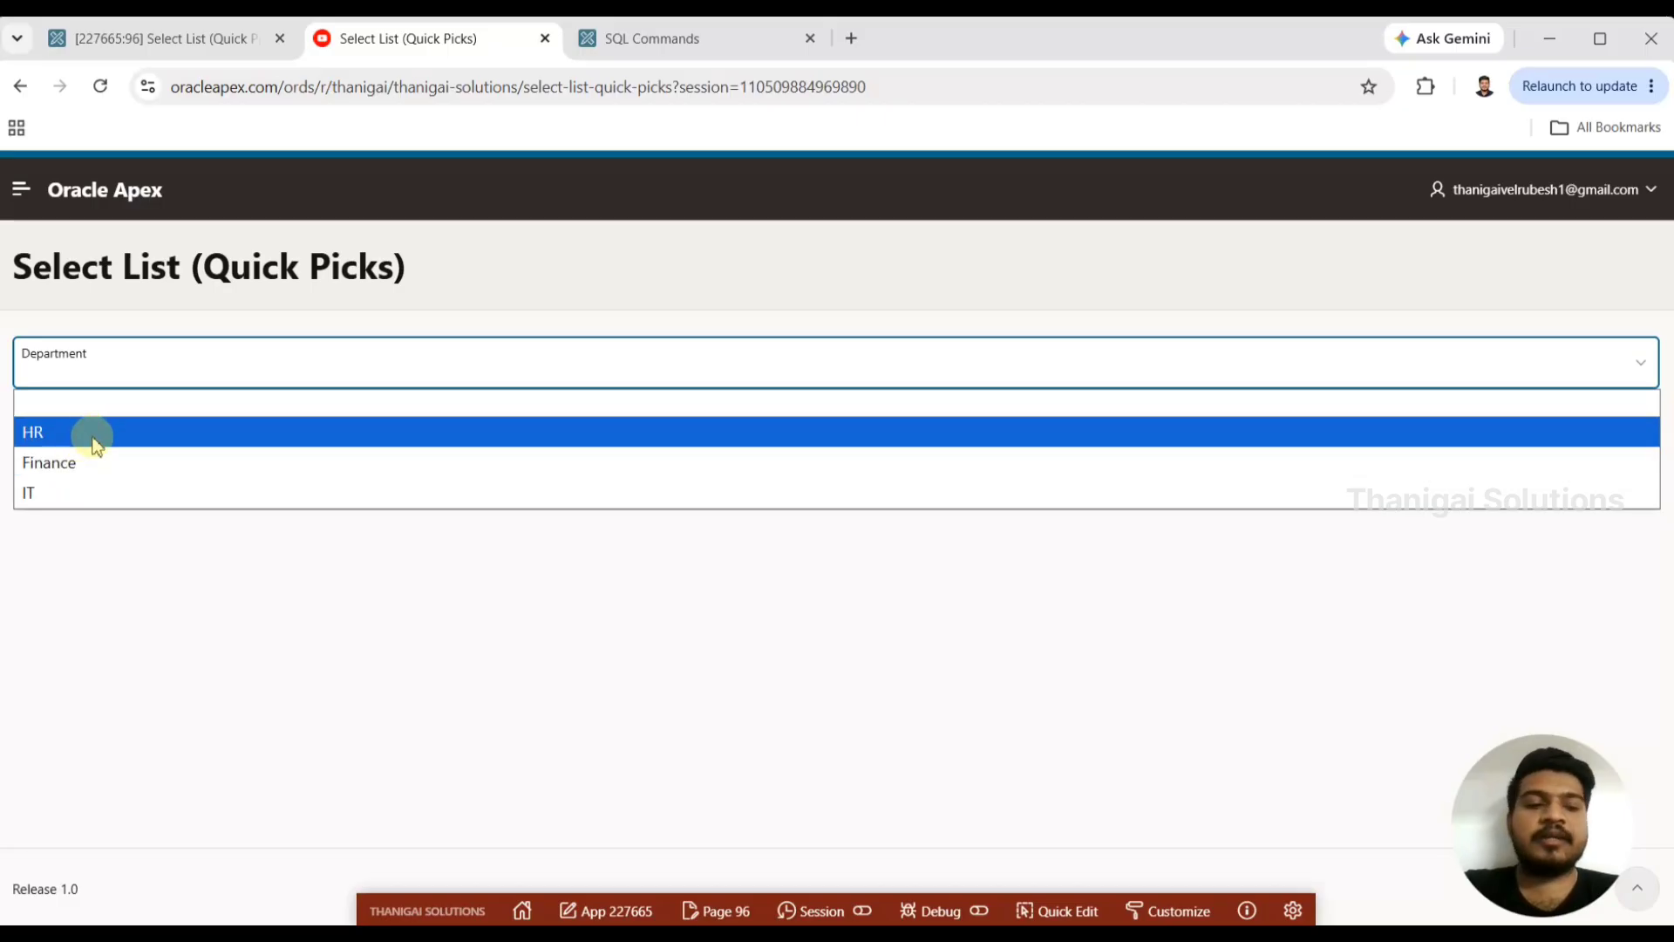
click(118, 351)
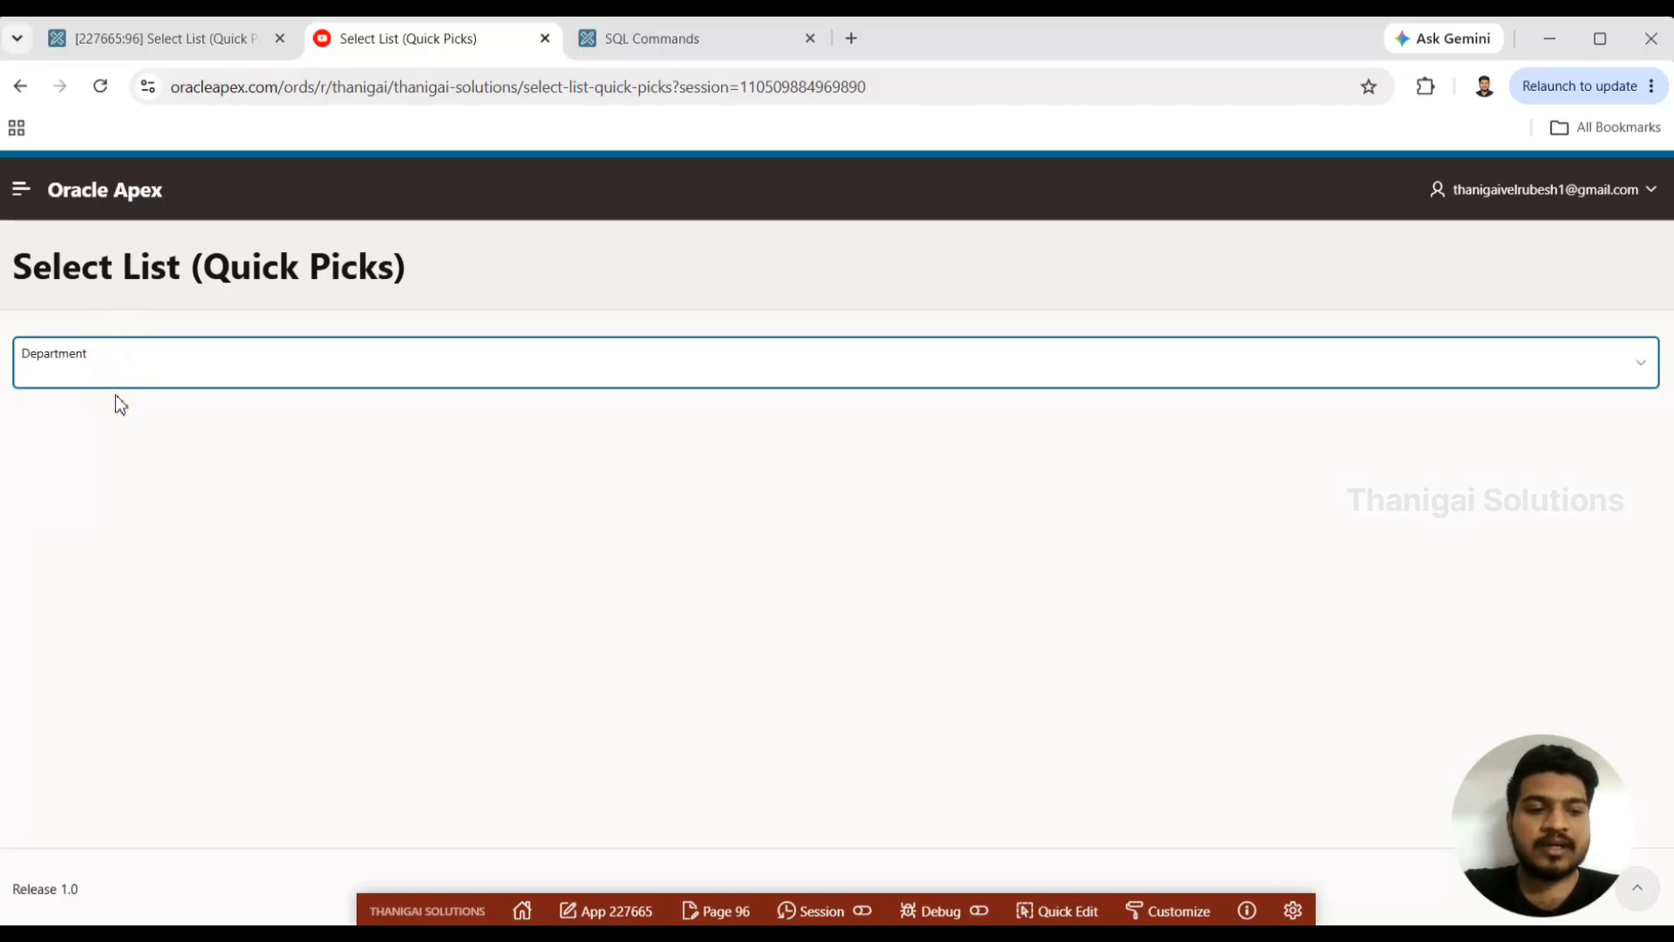
- Return to the page designer and filter the P96_DEPARTMENT properties by "qui"
click(203, 50)
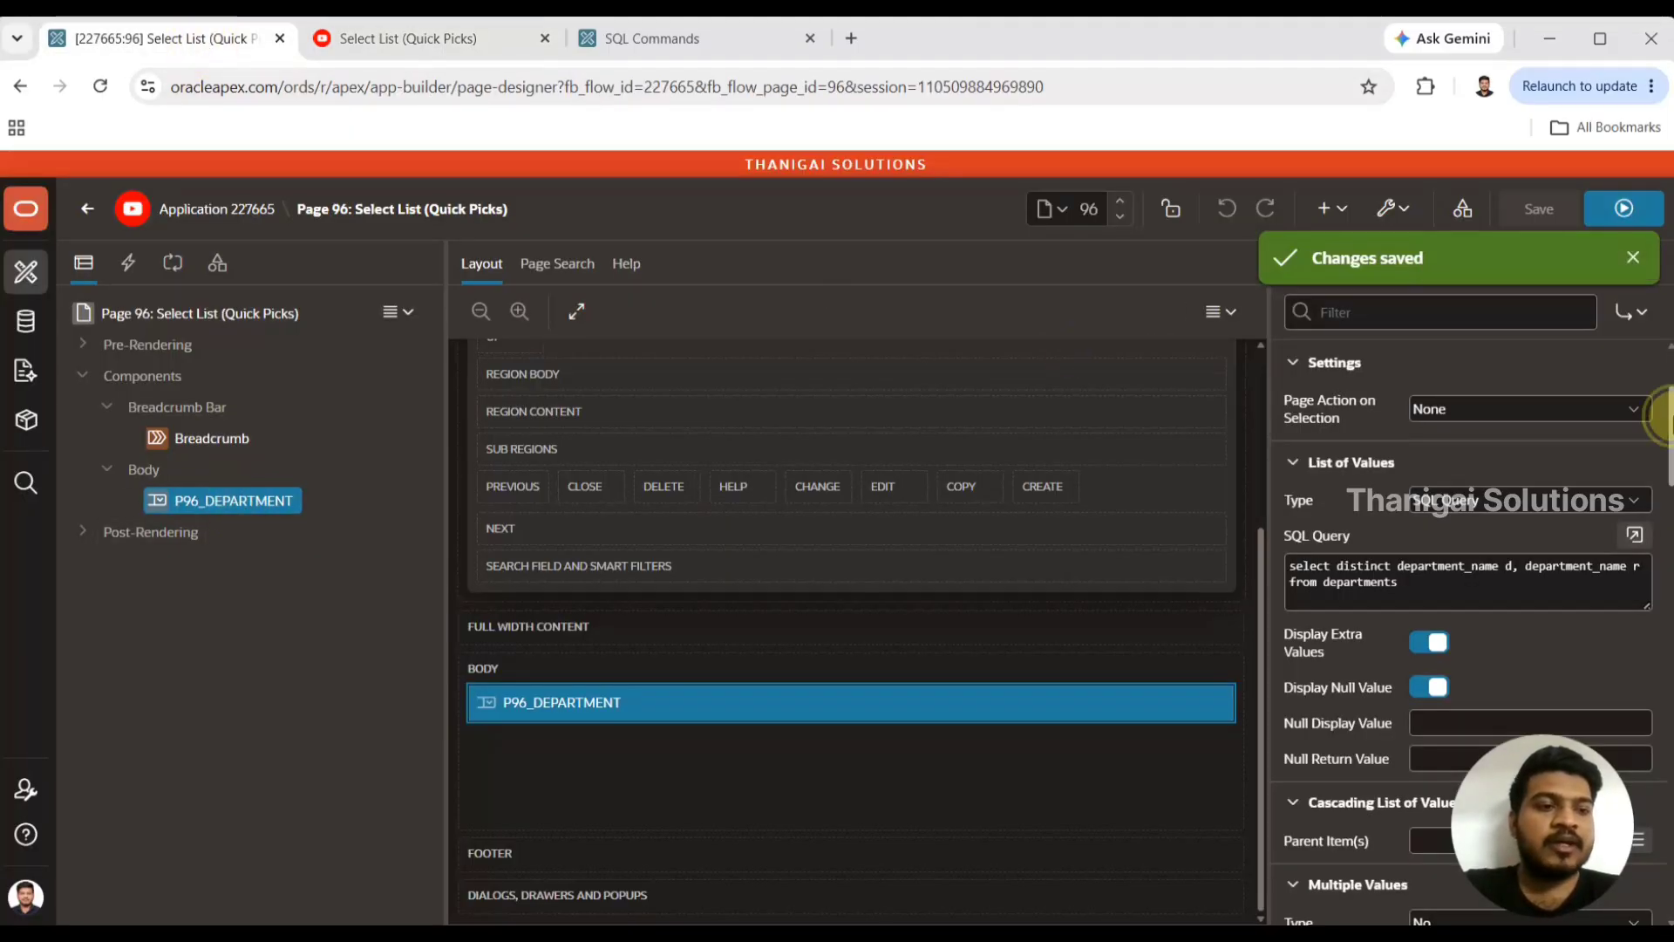
mouse_move(1670, 416)
mouse_down()
mouse_move(1668, 454)
mouse_move(1667, 423)
mouse_up()
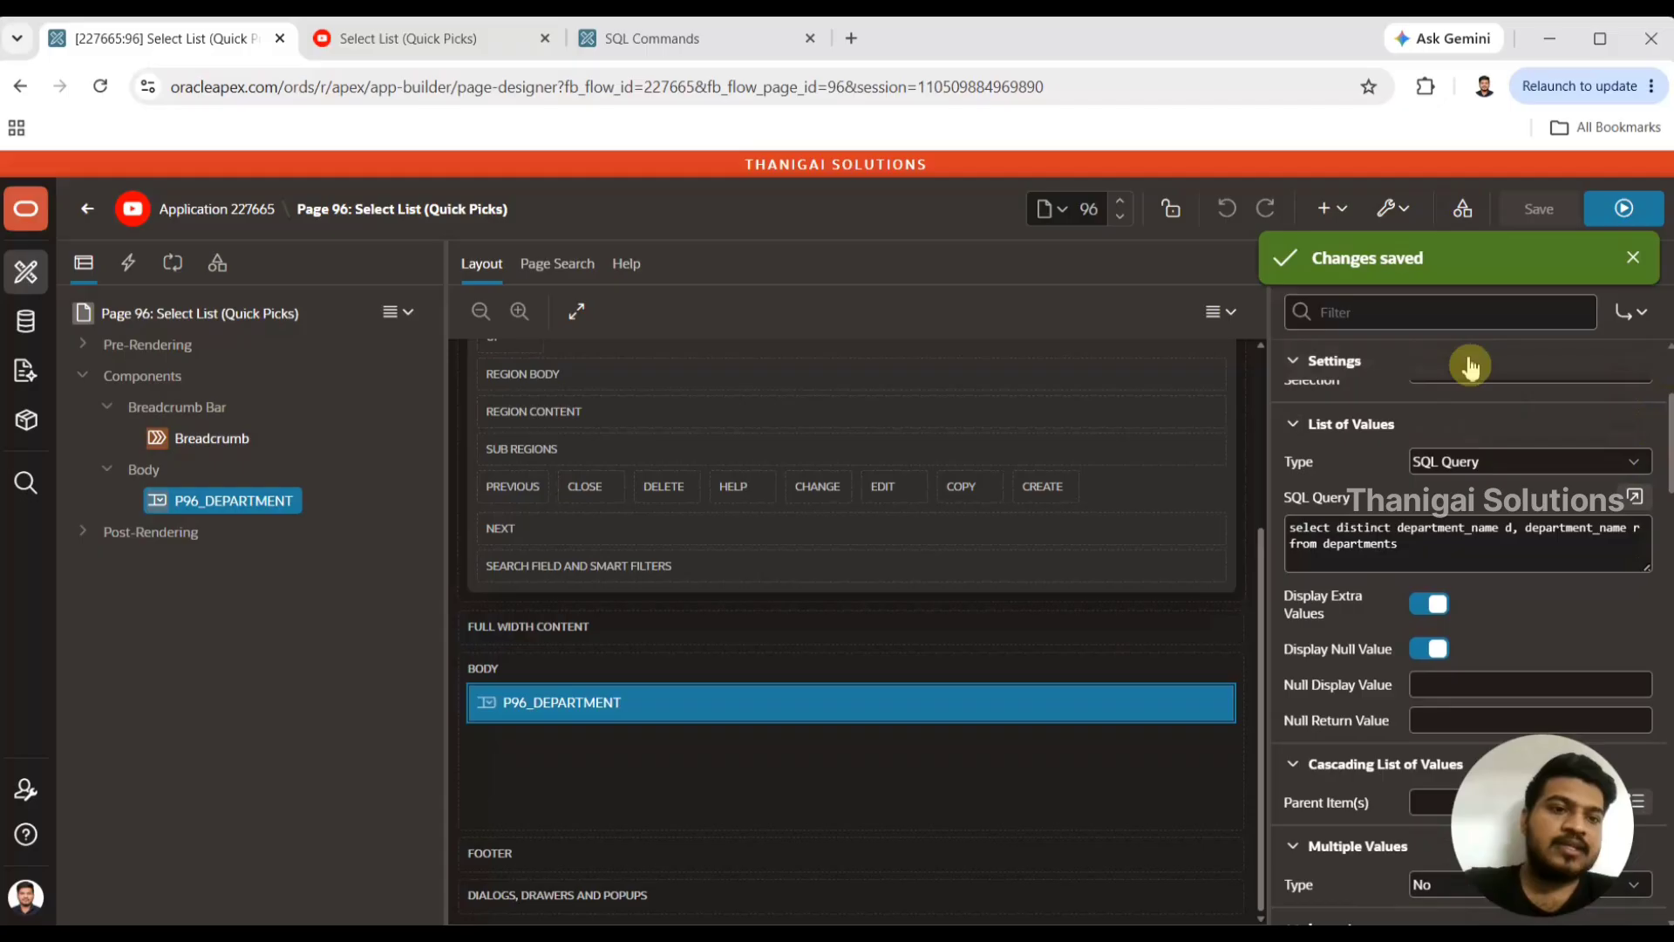
click(1414, 319)
text(qui)
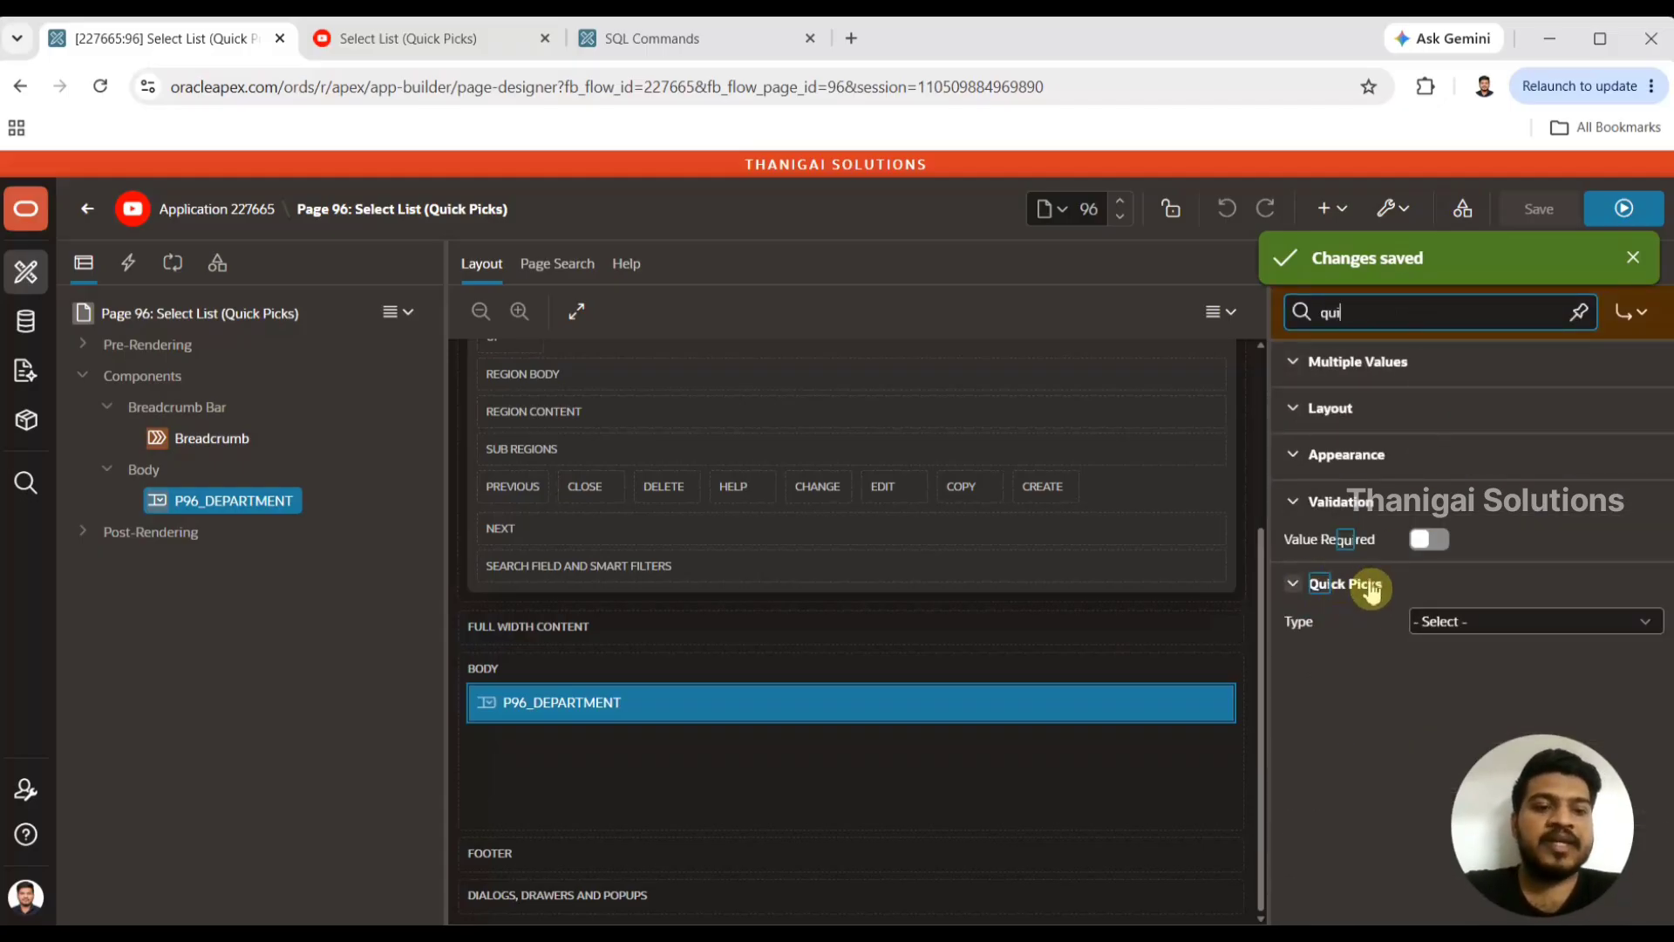
- Set the Quick Picks type to Static and look over its label and value fields
click(1482, 621)
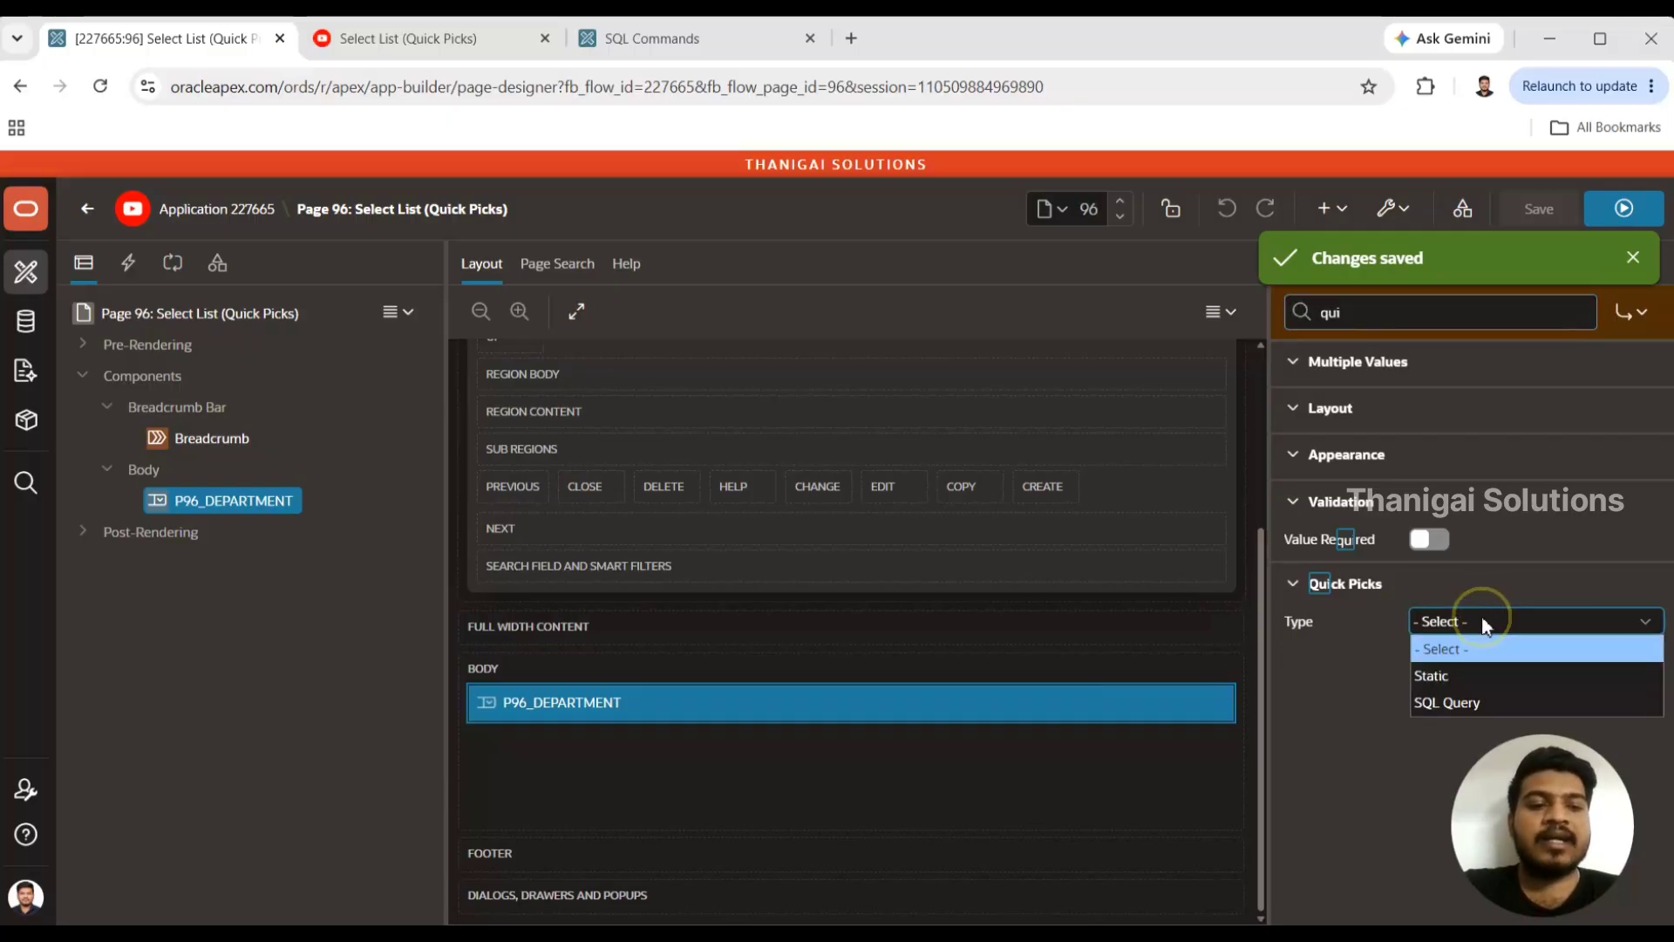
click(1463, 678)
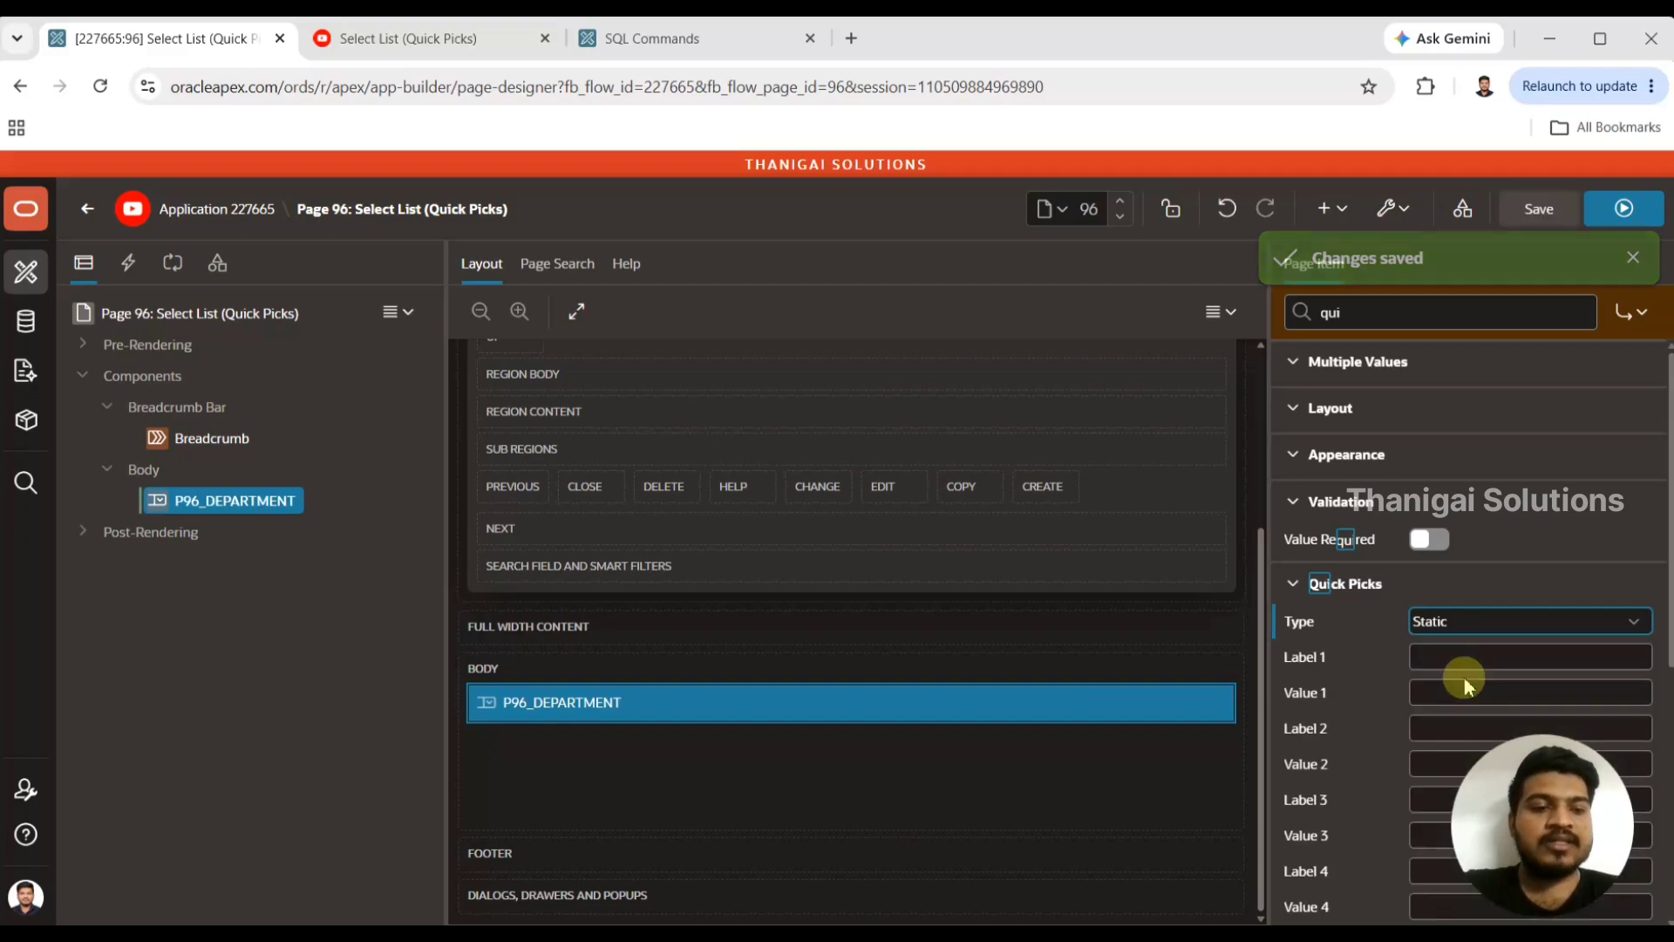
drag(1664, 467, 1661, 565)
click(1487, 490)
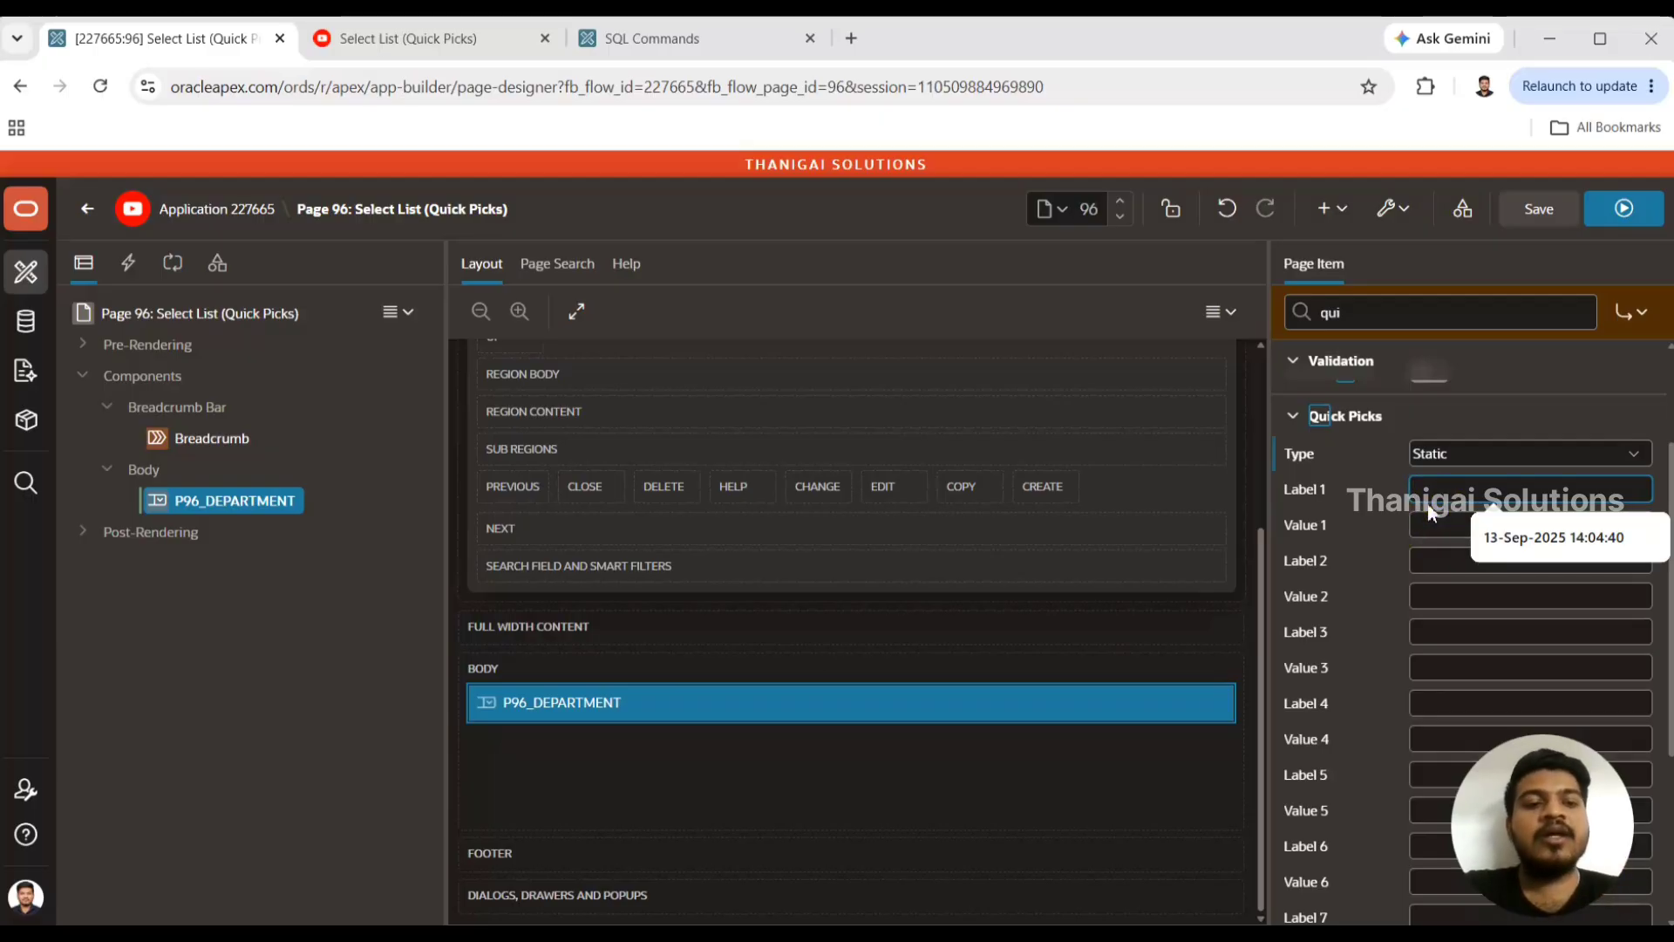
click(1425, 526)
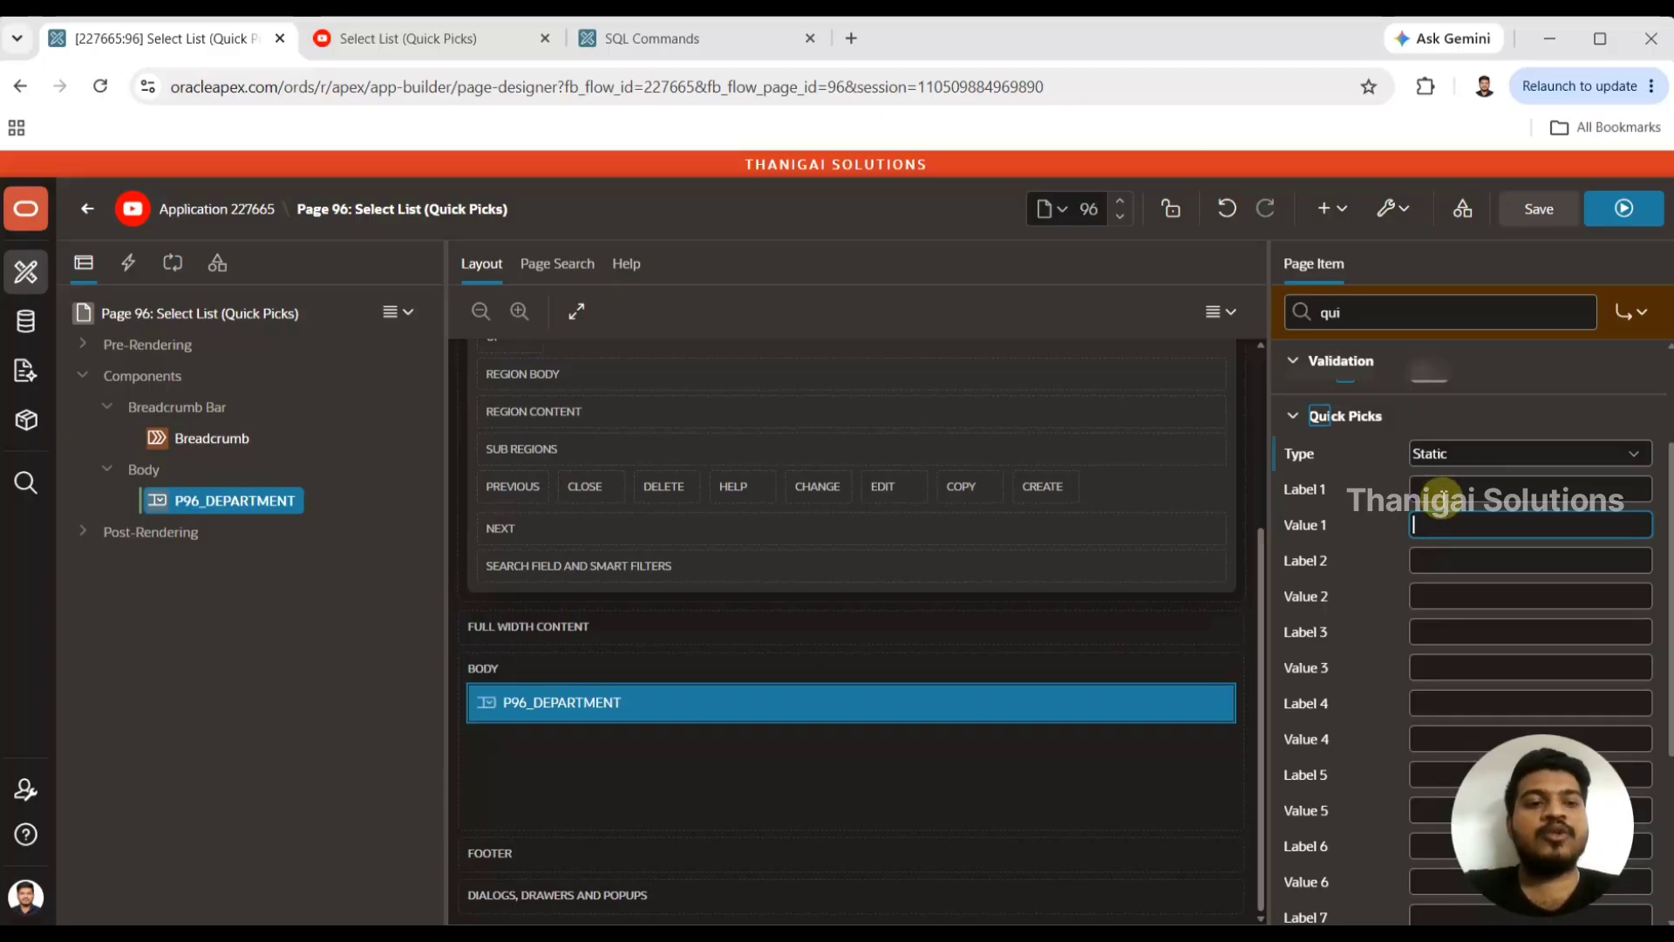
click(1442, 494)
click(1434, 539)
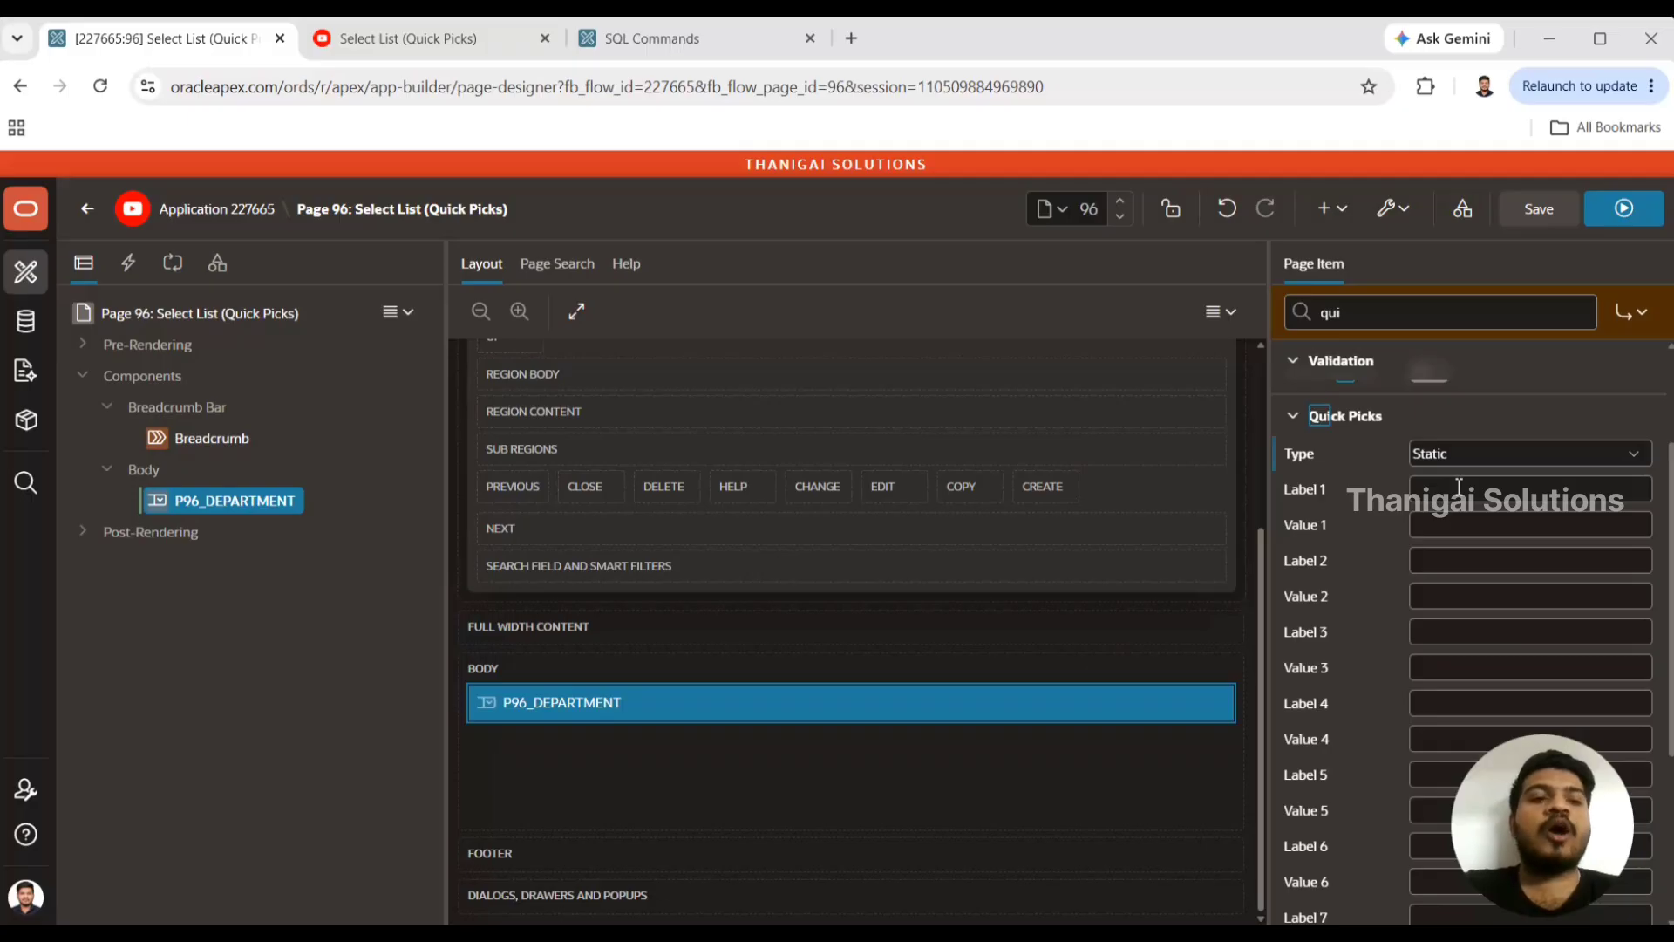
click(1487, 452)
click(1488, 452)
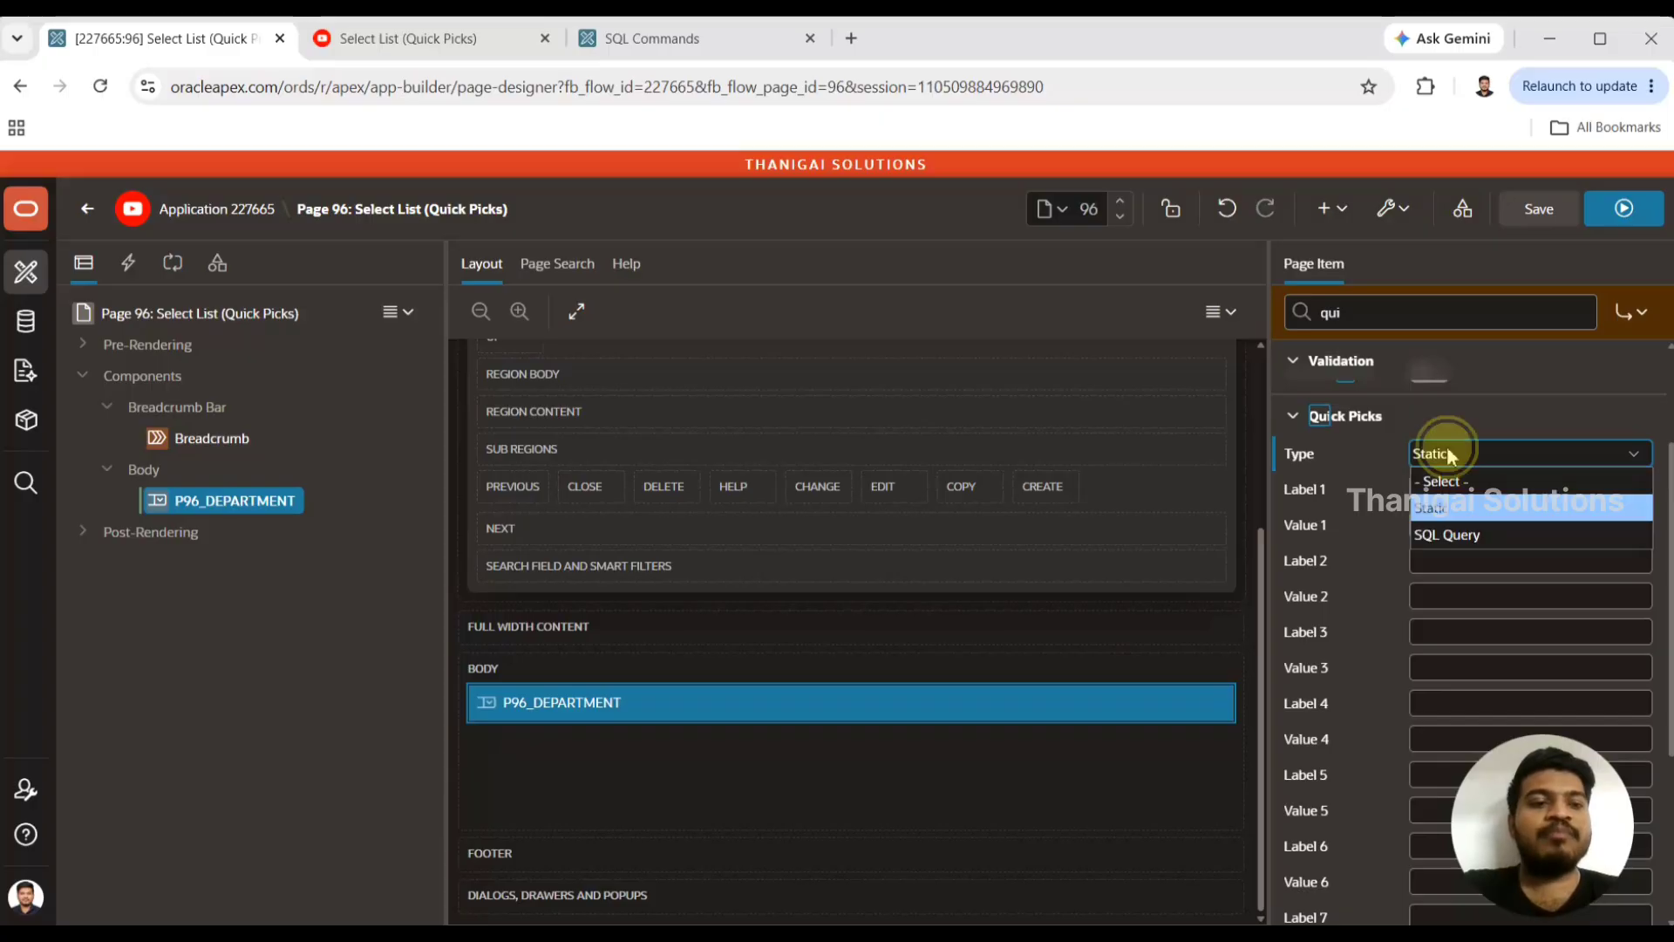
- Set the Quick Picks type to SQL Query with "select distinct department_name d, department_name r from departments"
click(1447, 454)
click(1451, 534)
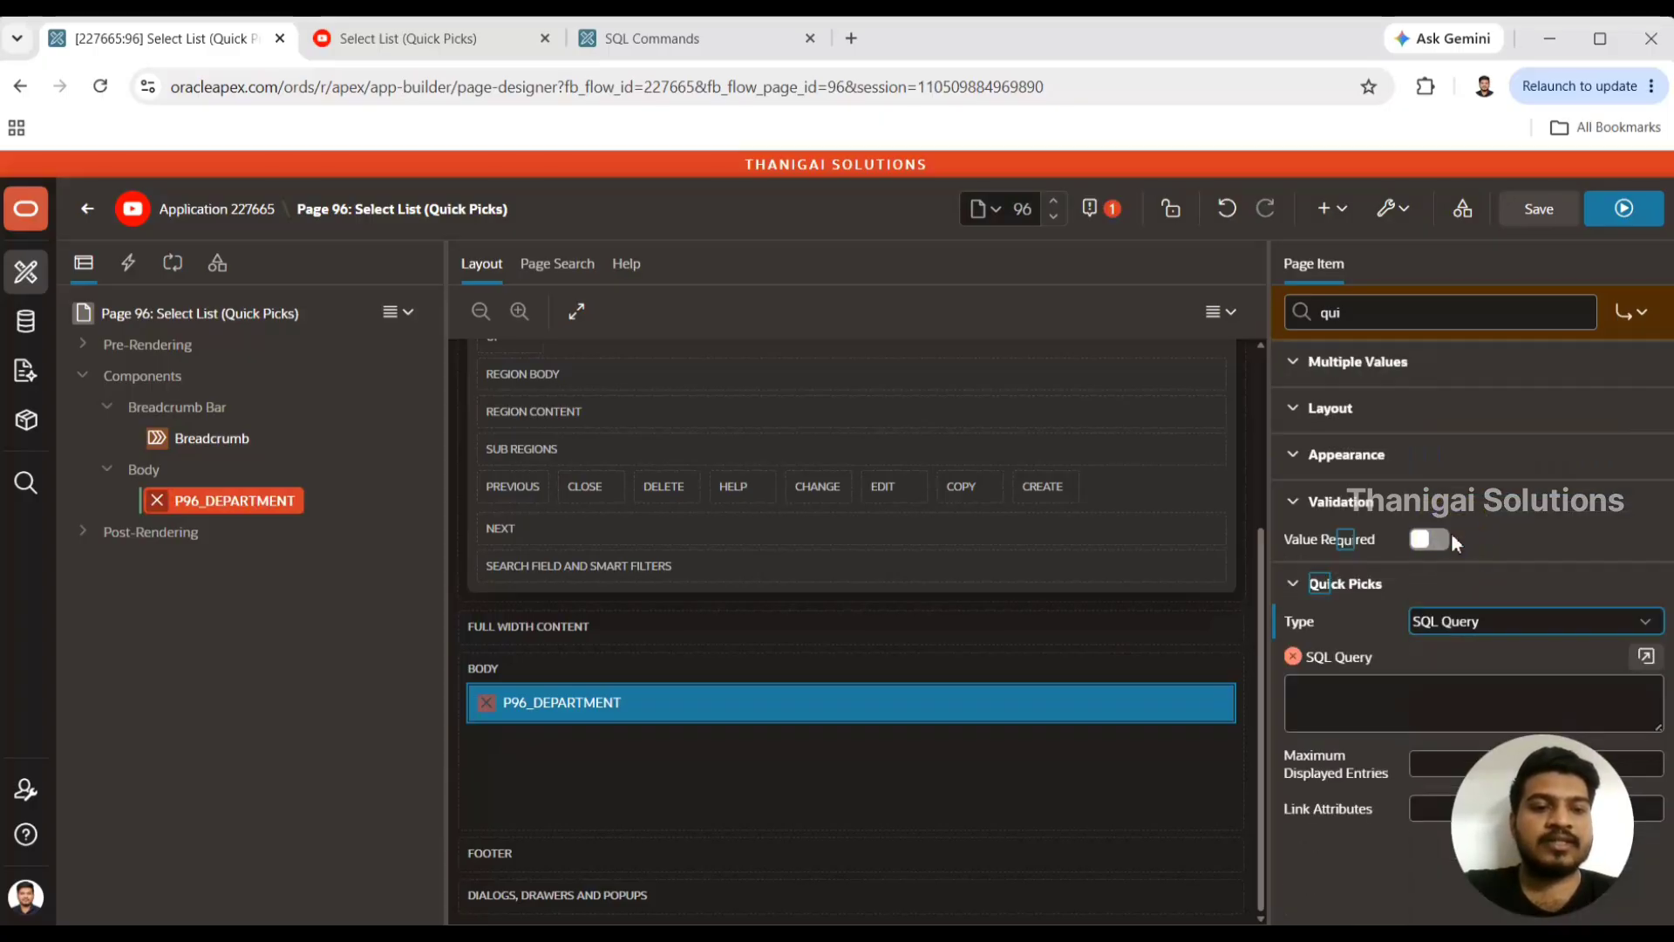
click(1478, 690)
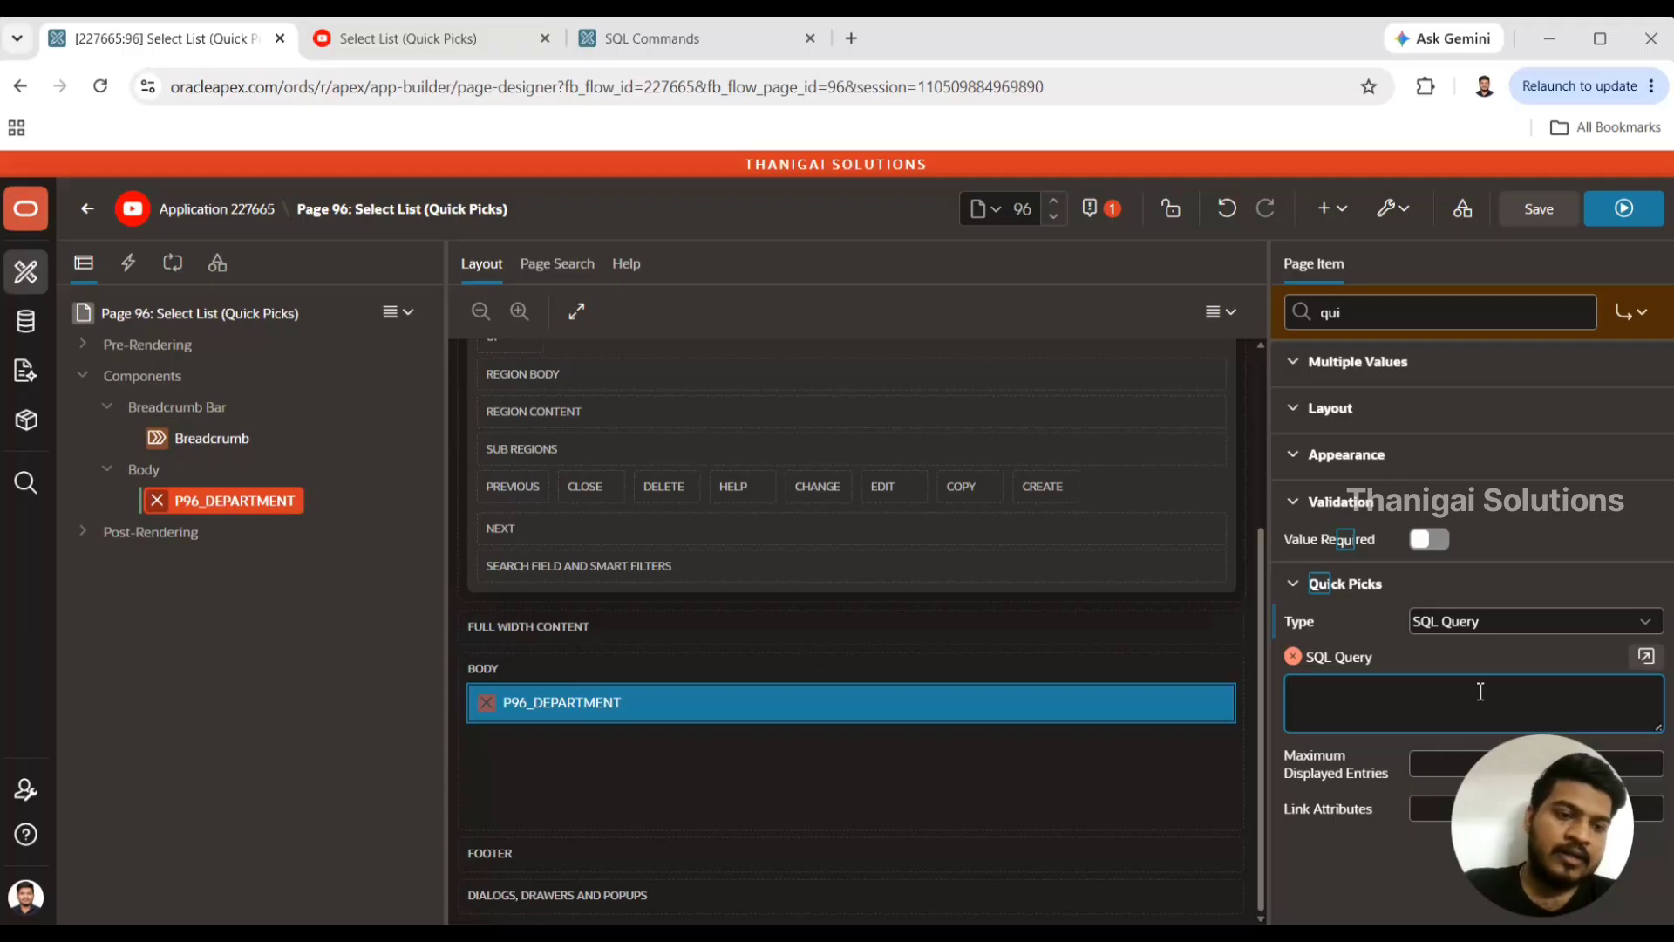
text(select distinct department_name d, department_name r from departments)
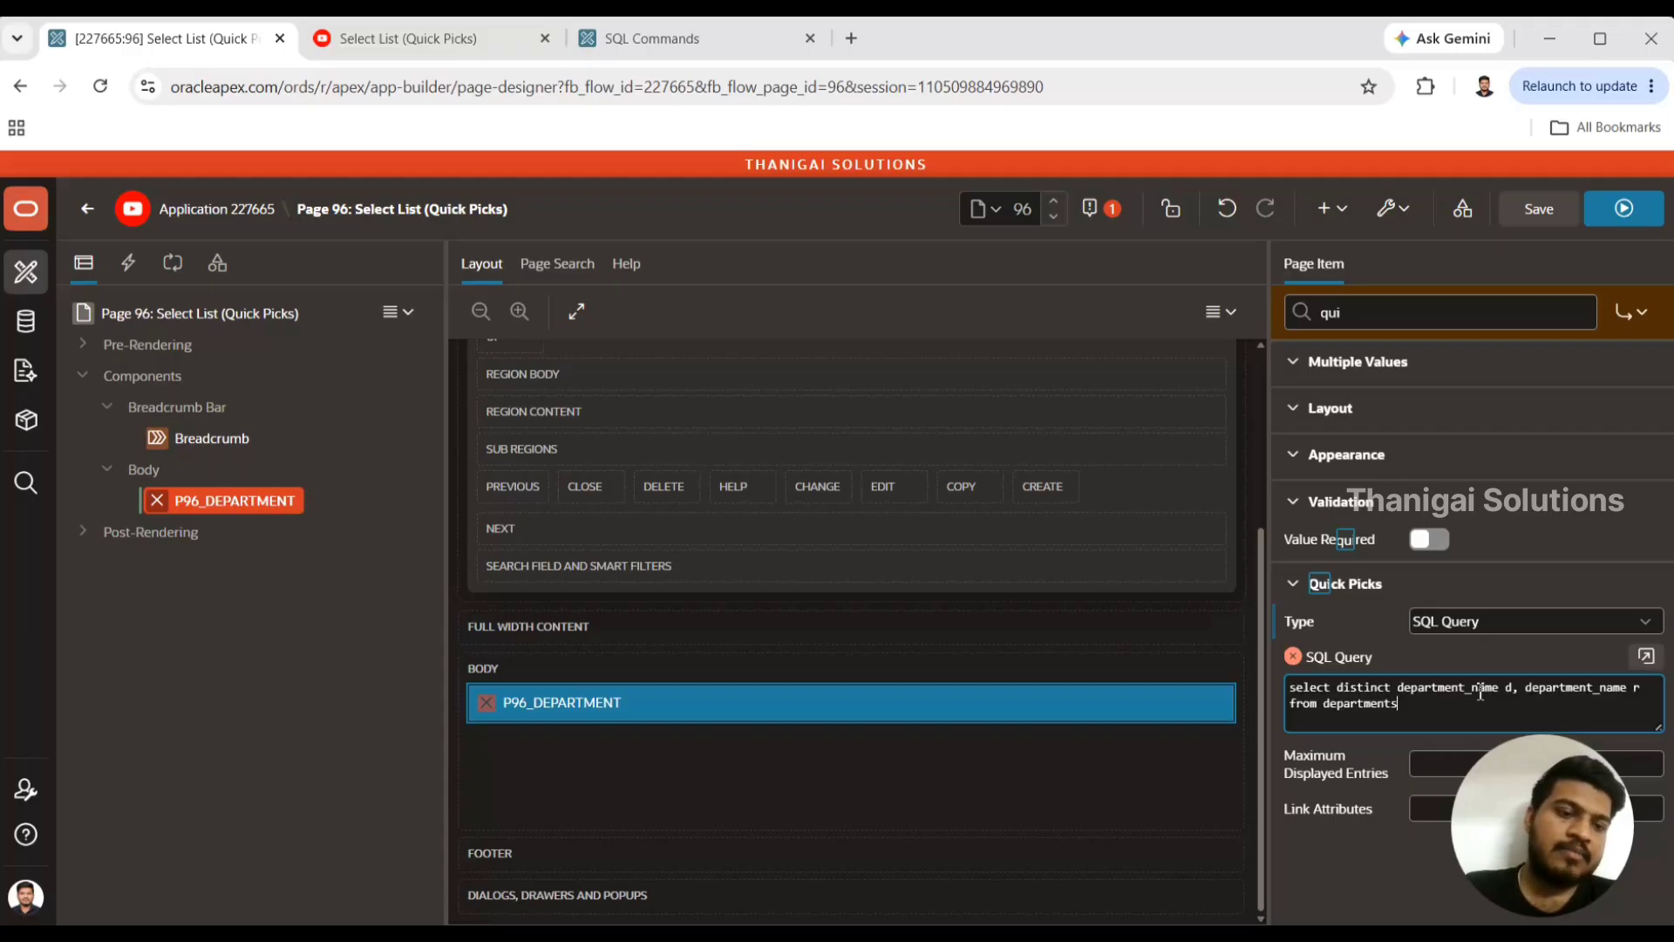
- Examine the Quick Picks SQL query of P96_DEPARTMENT in the code editor and accept it
click(1646, 656)
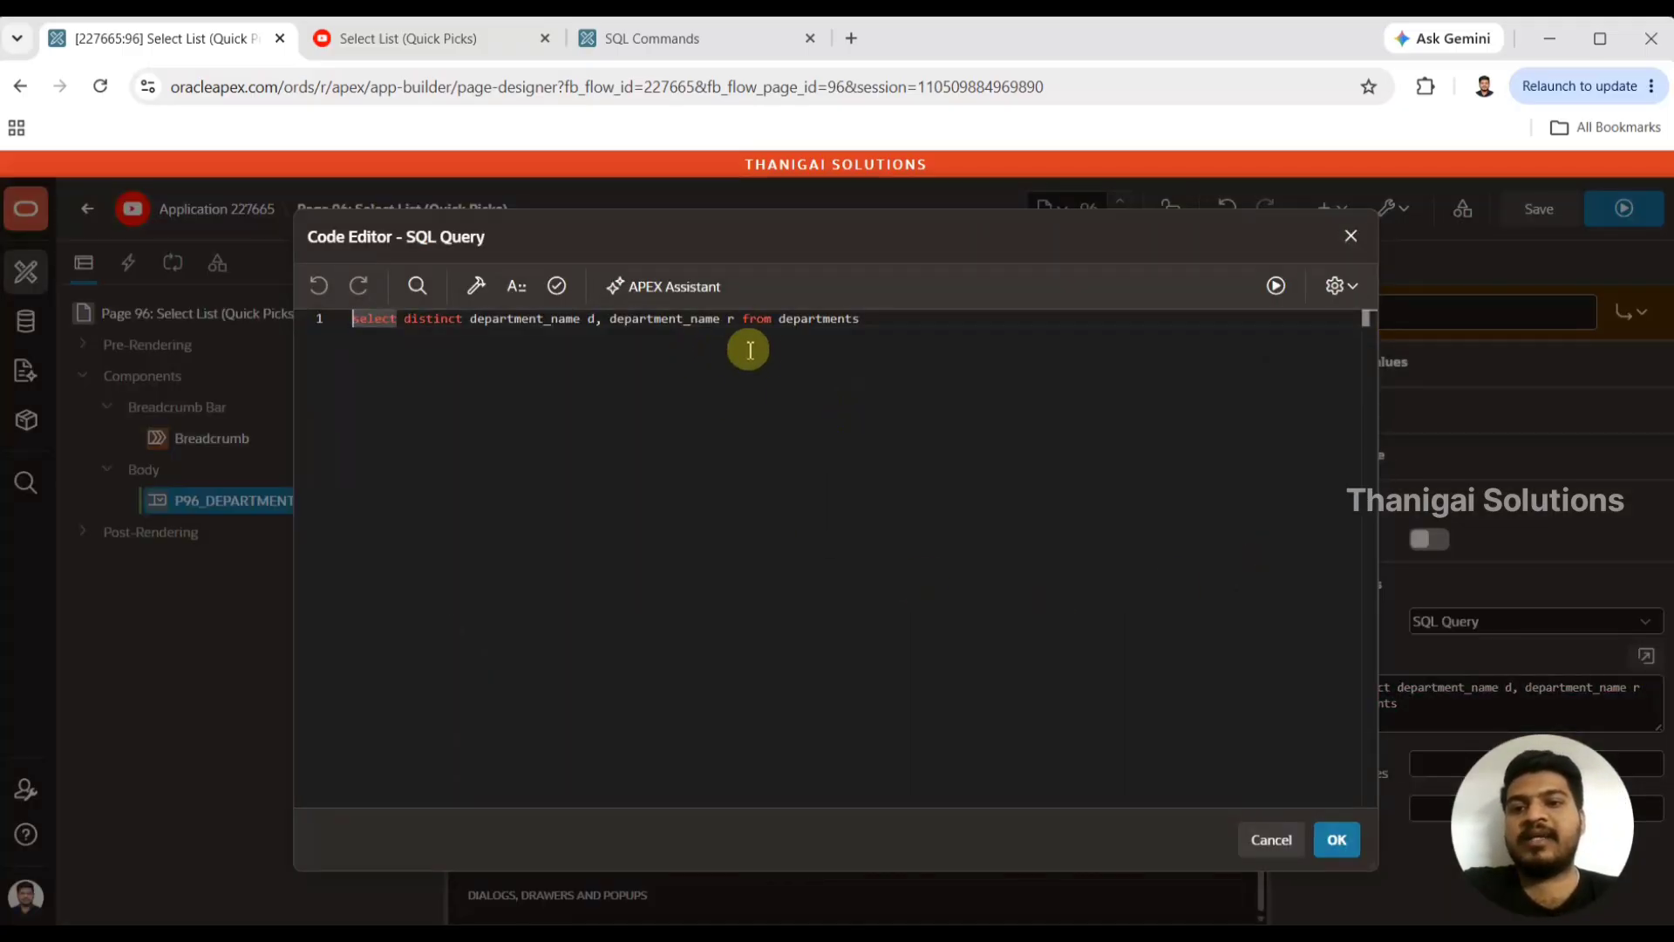
drag(675, 348, 379, 316)
click(643, 415)
click(872, 368)
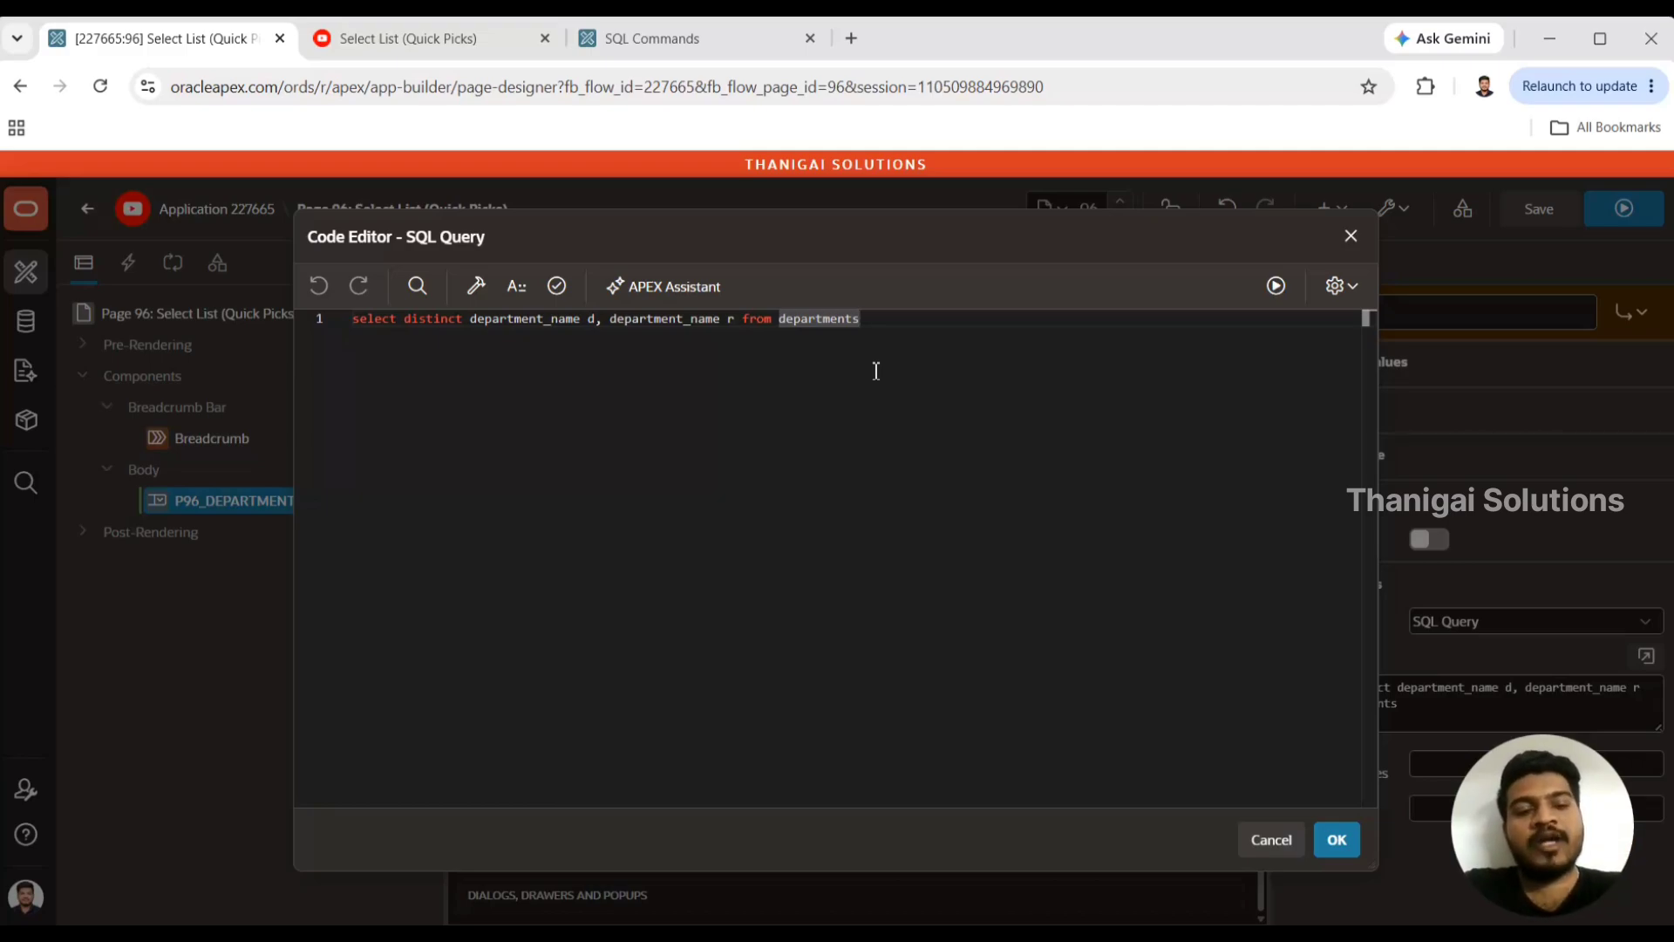
click(877, 320)
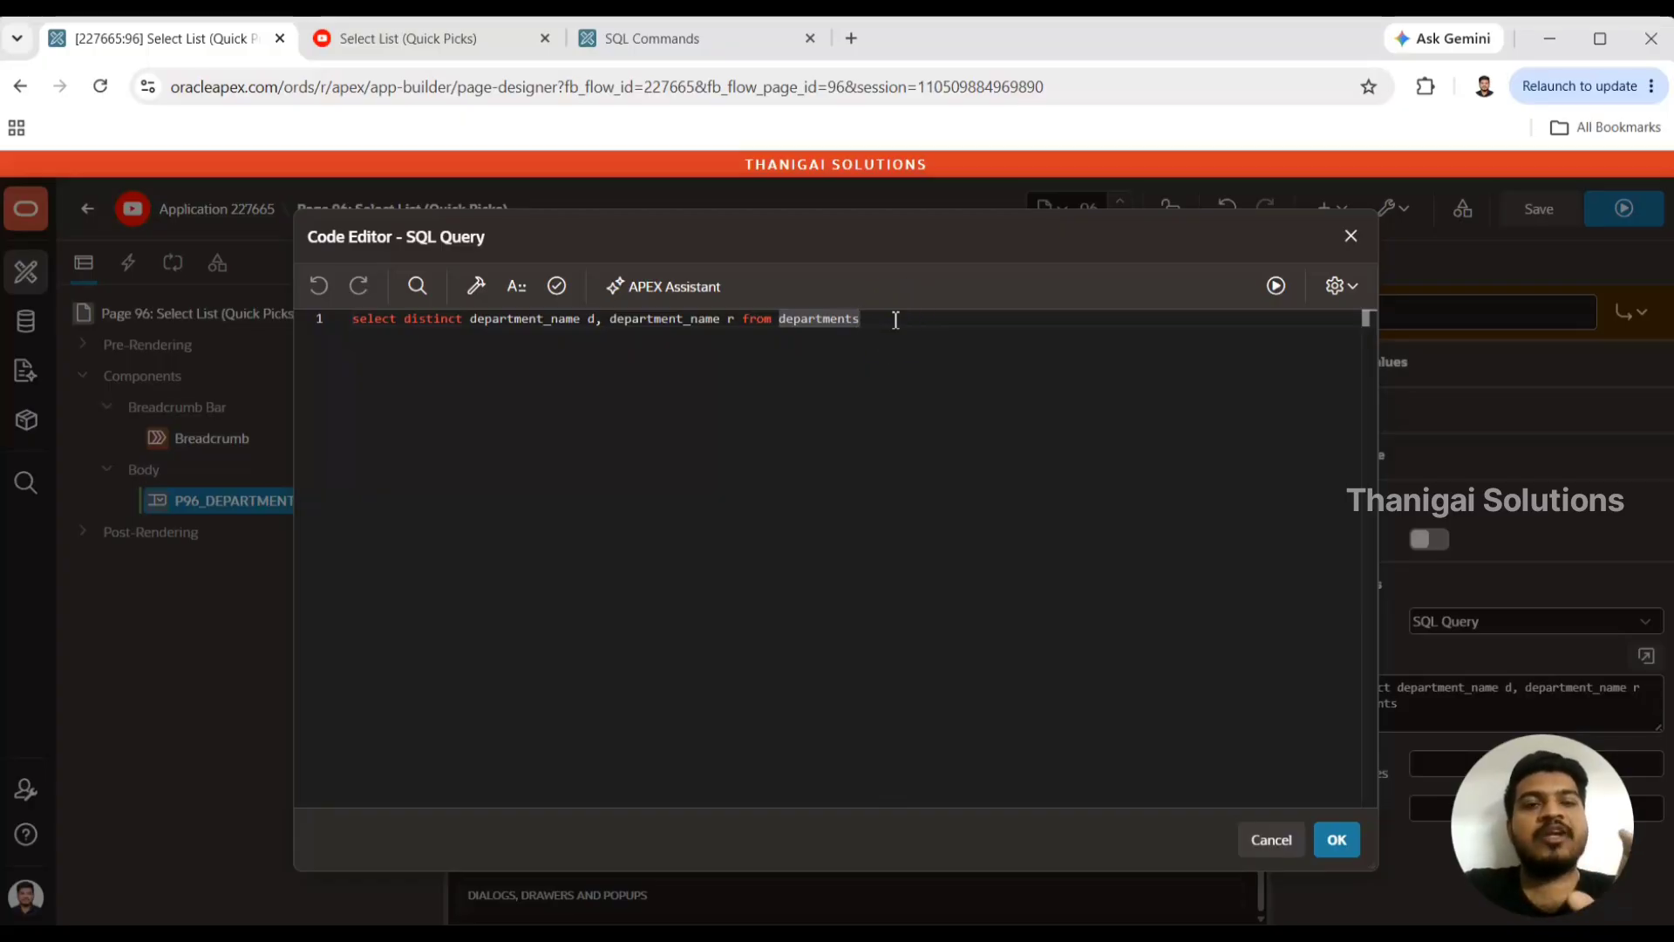
click(893, 322)
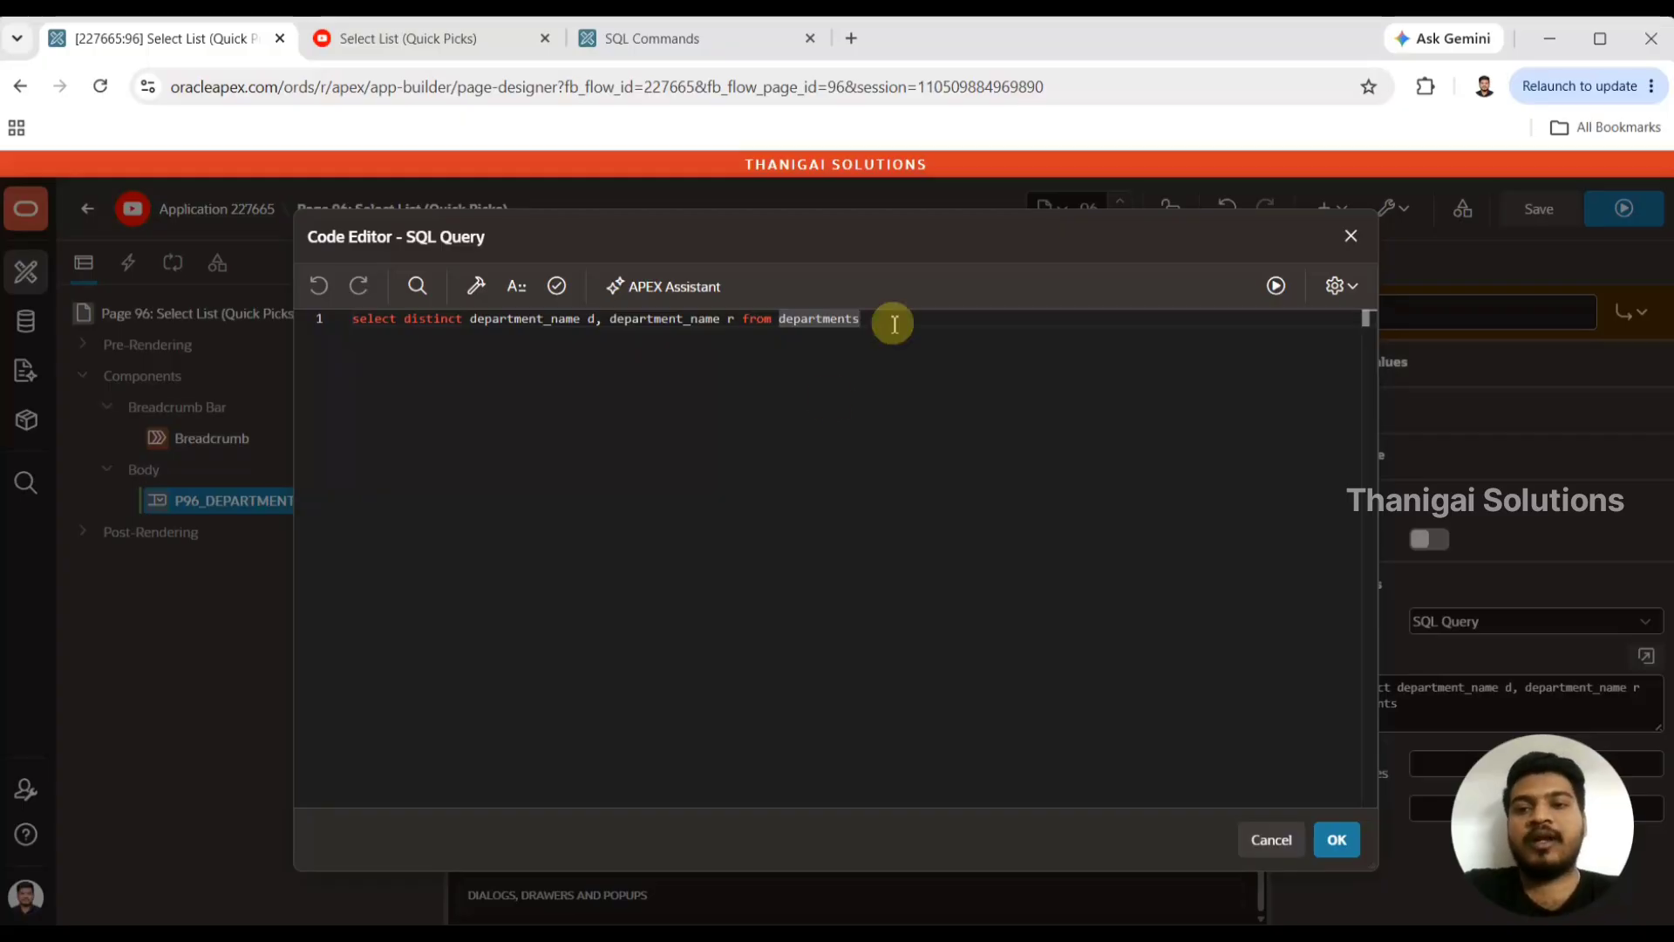
click(824, 390)
click(824, 392)
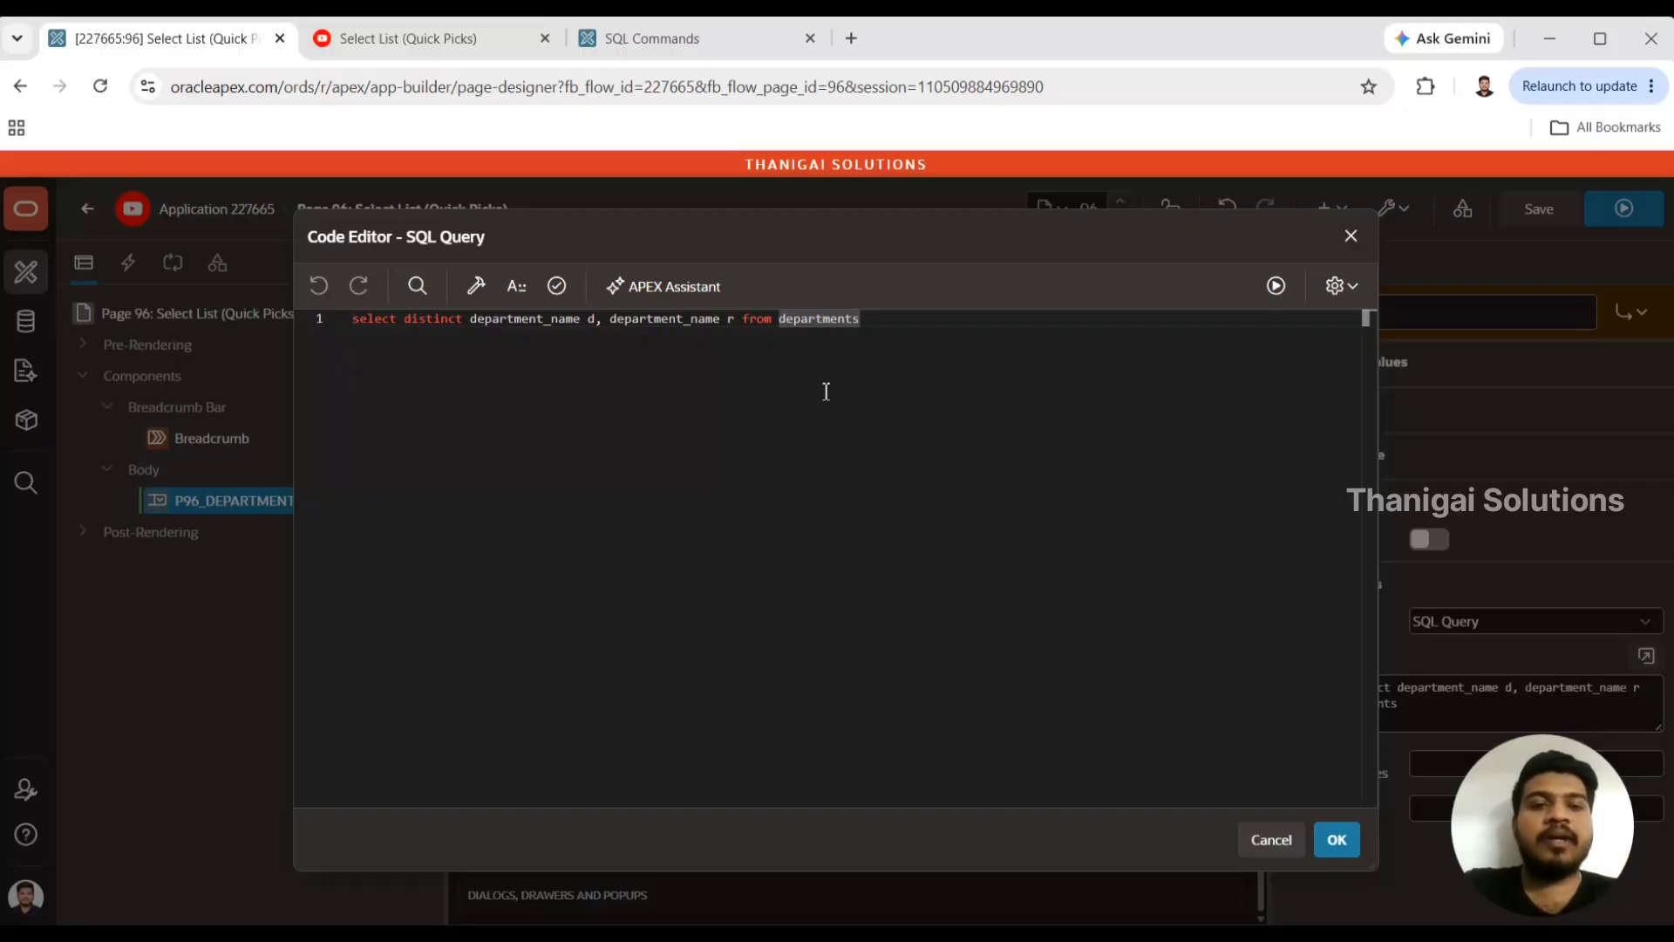
click(1336, 842)
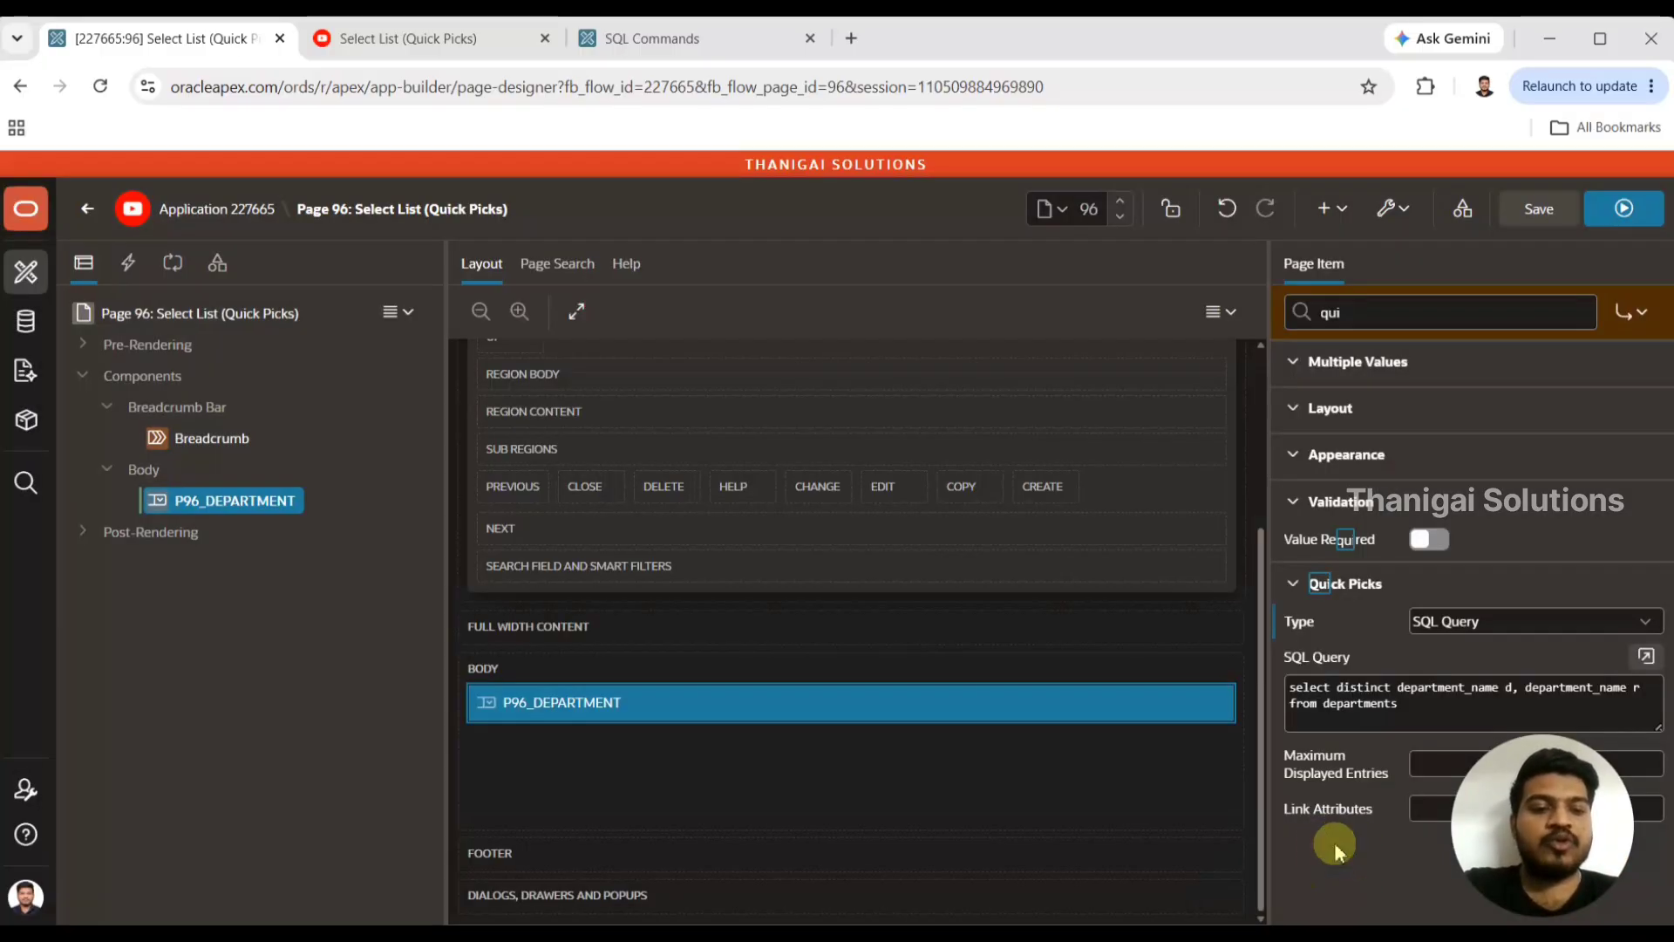
- Save and run page 96, then try the IT, Finance and HR Quick Picks under the Department list
click(1543, 211)
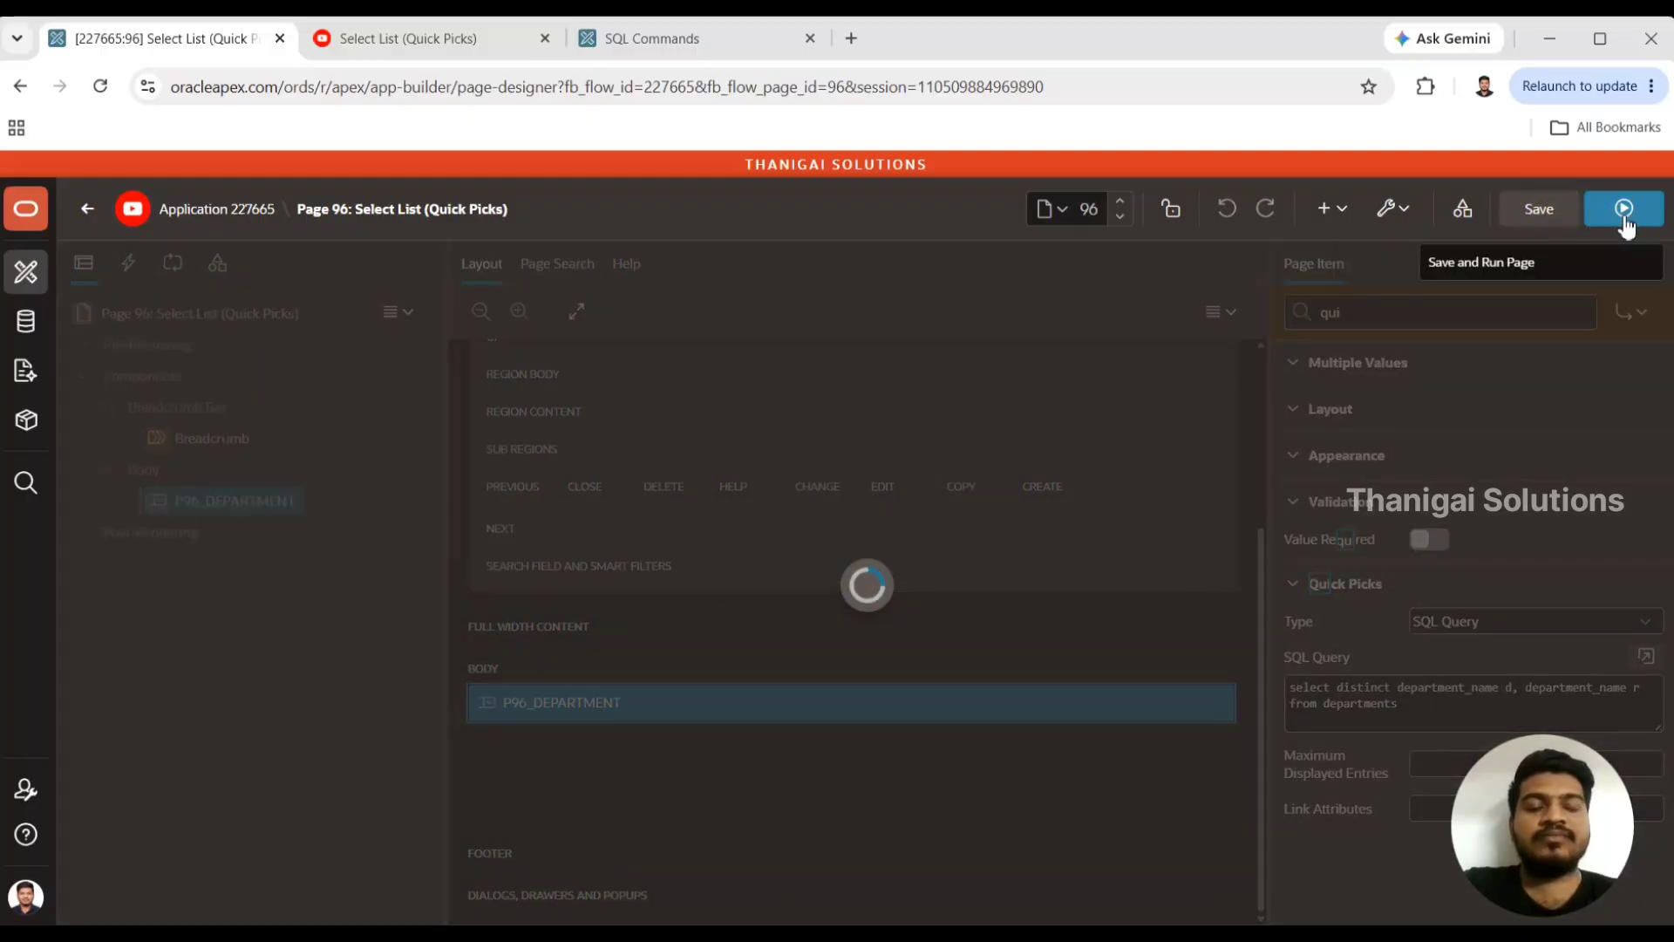
click(1625, 220)
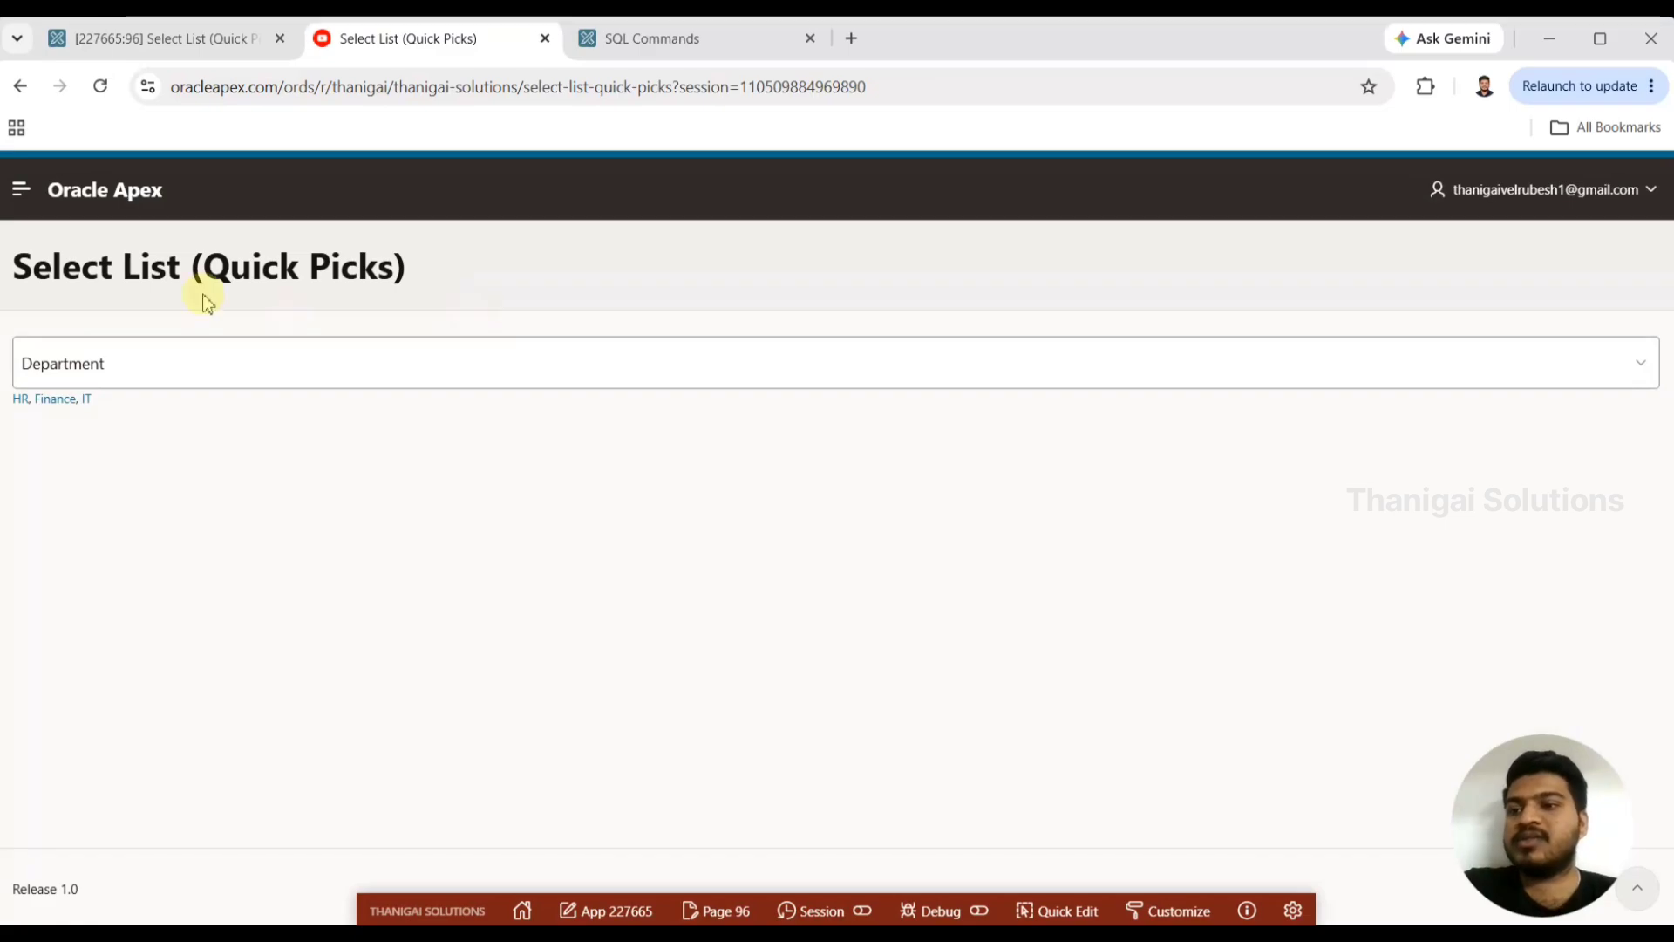
click(86, 400)
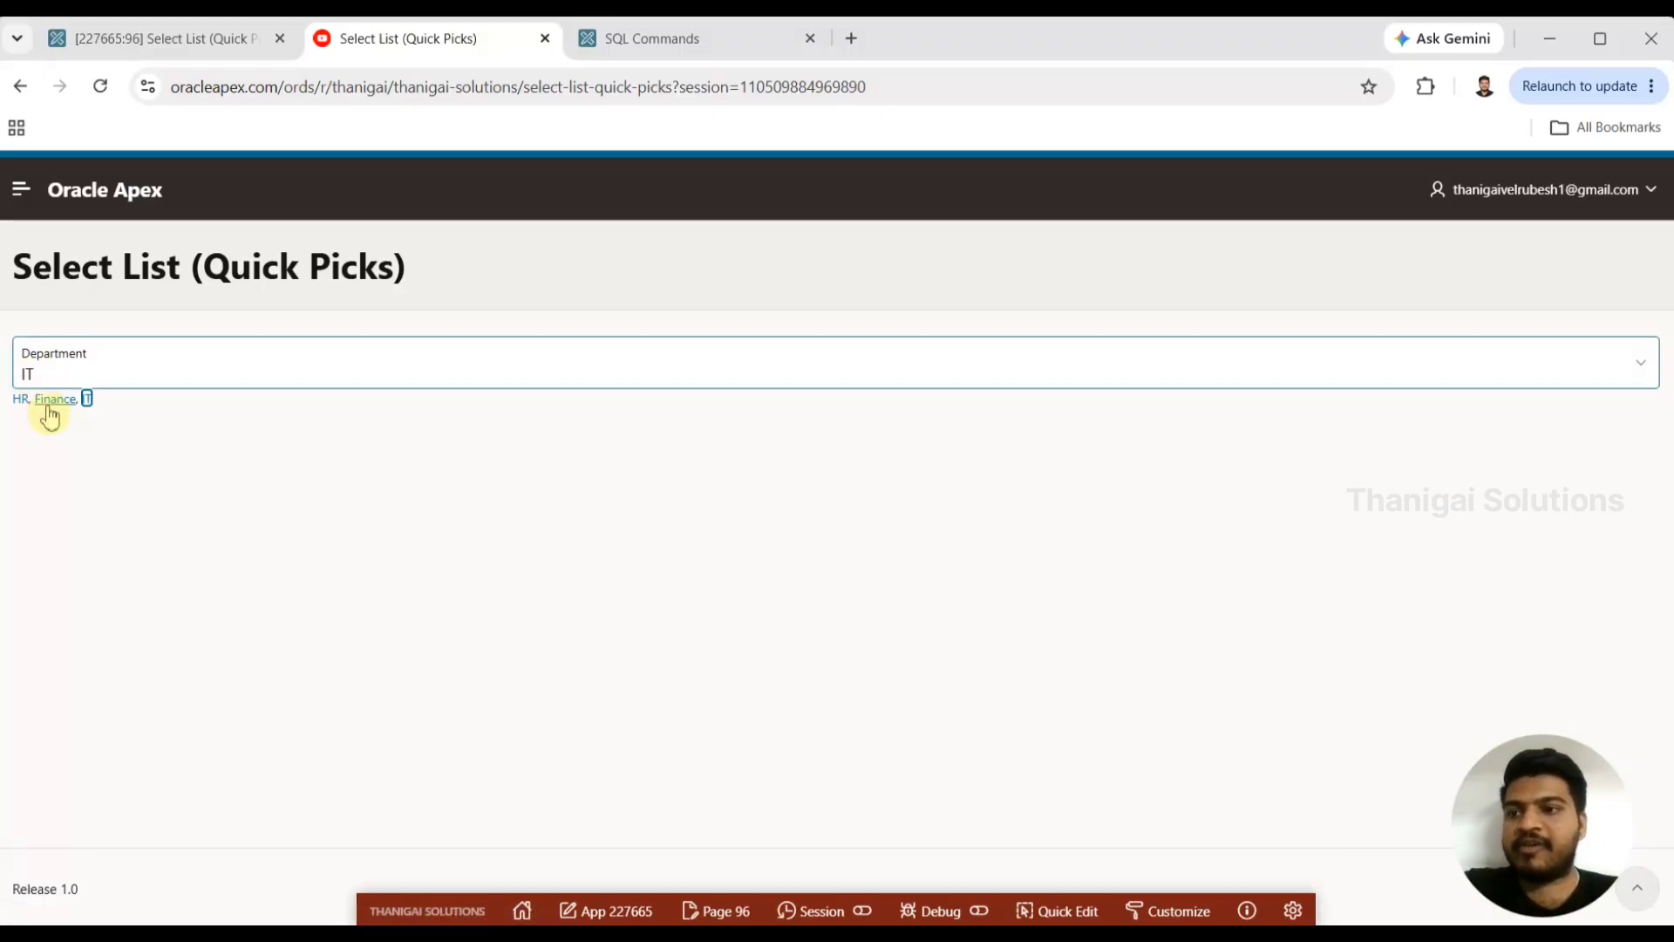
click(50, 418)
click(47, 376)
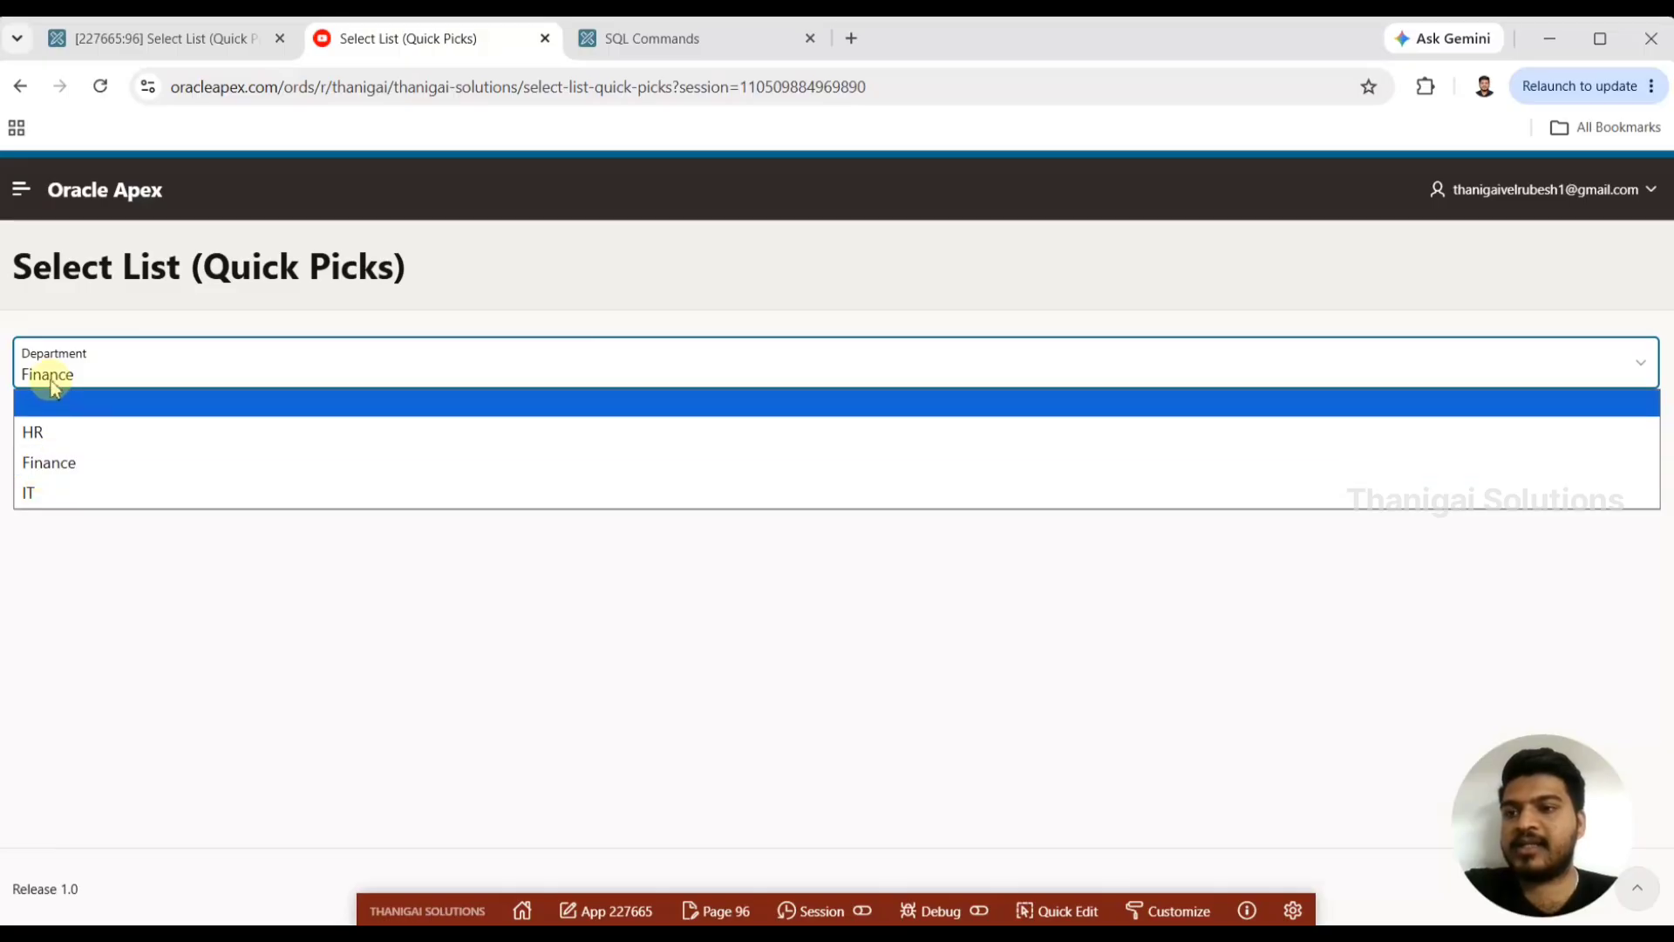
click(59, 381)
click(21, 401)
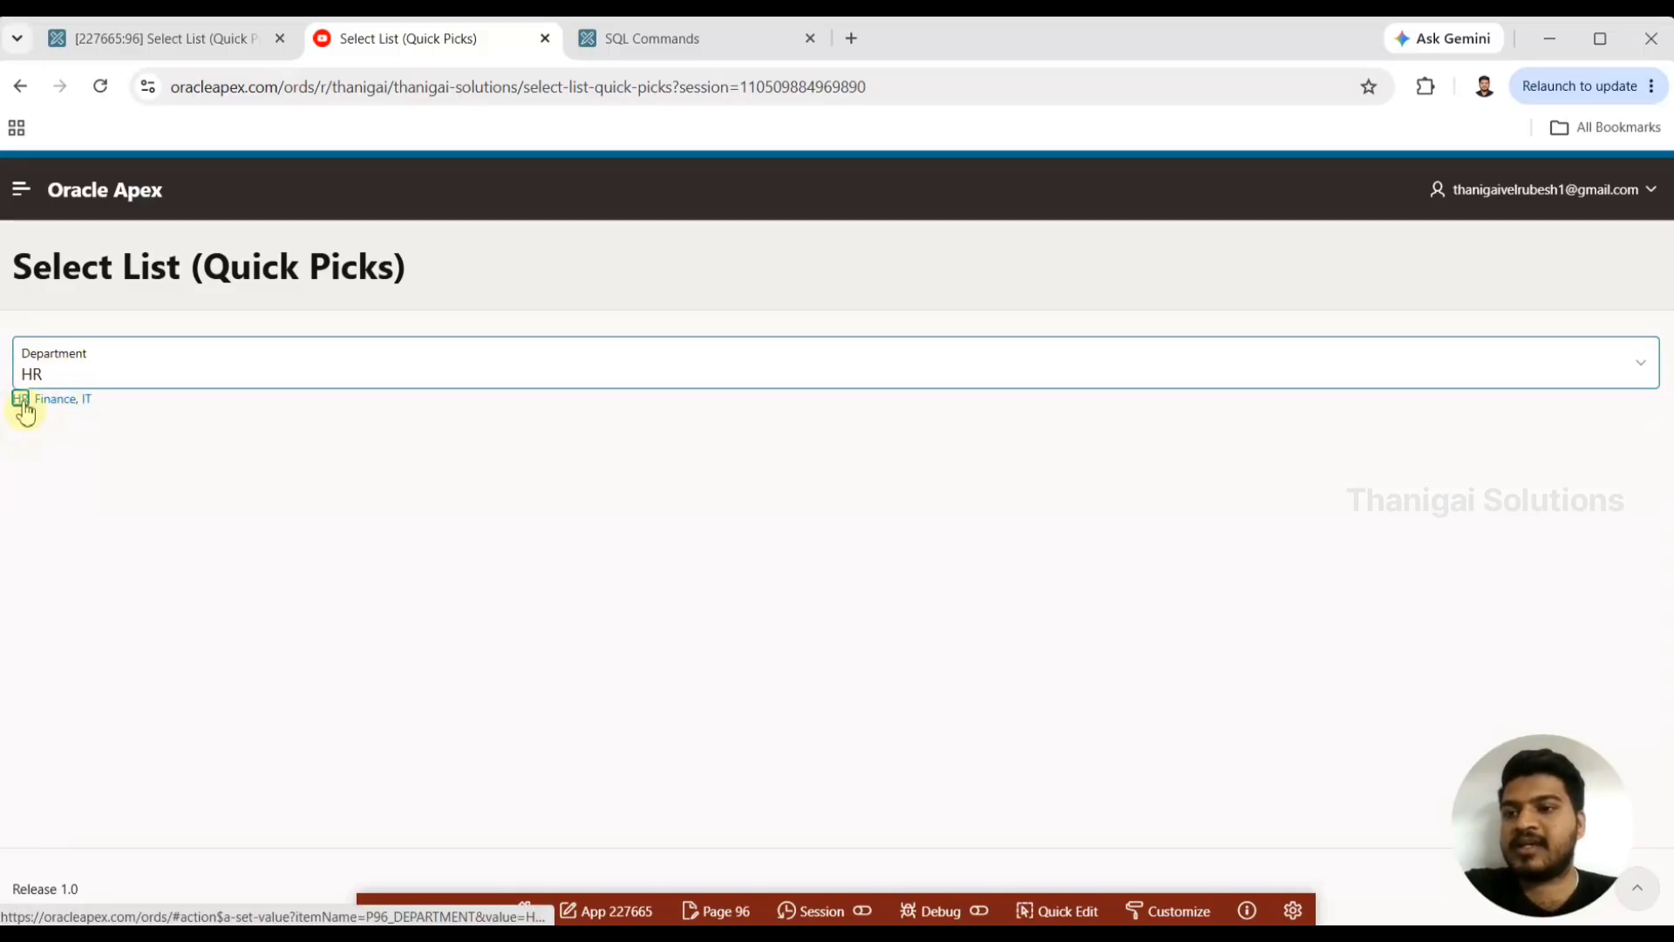
- View the choices in the Department select list, then set it to Finance using its Quick Pick
click(59, 375)
click(58, 375)
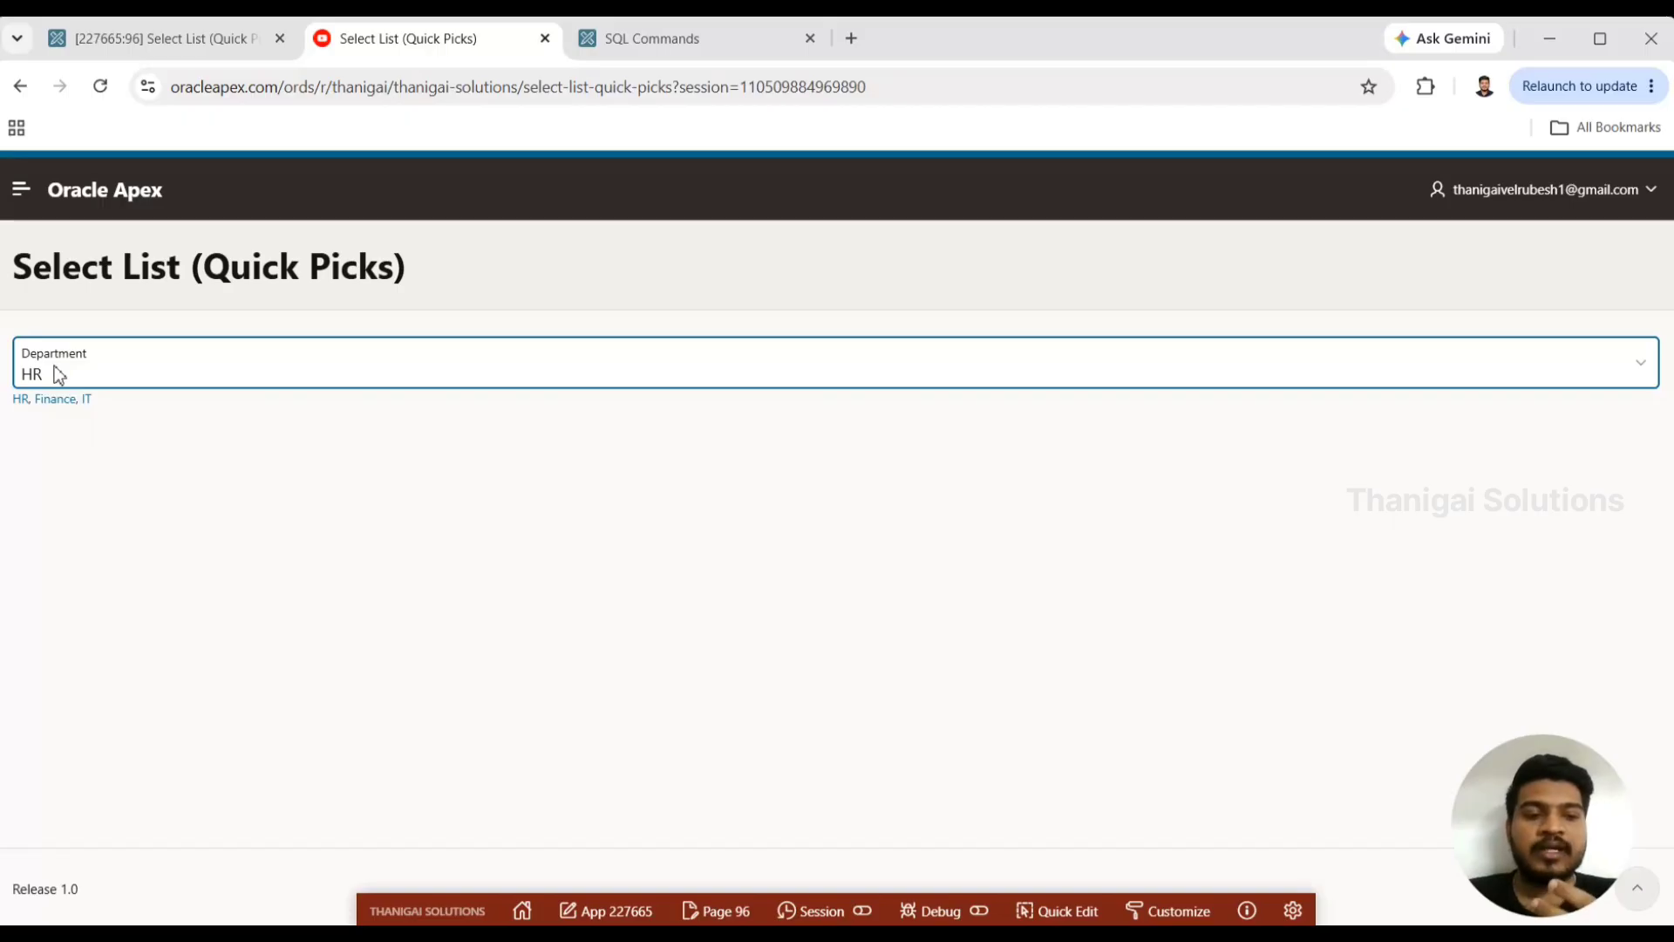
click(58, 375)
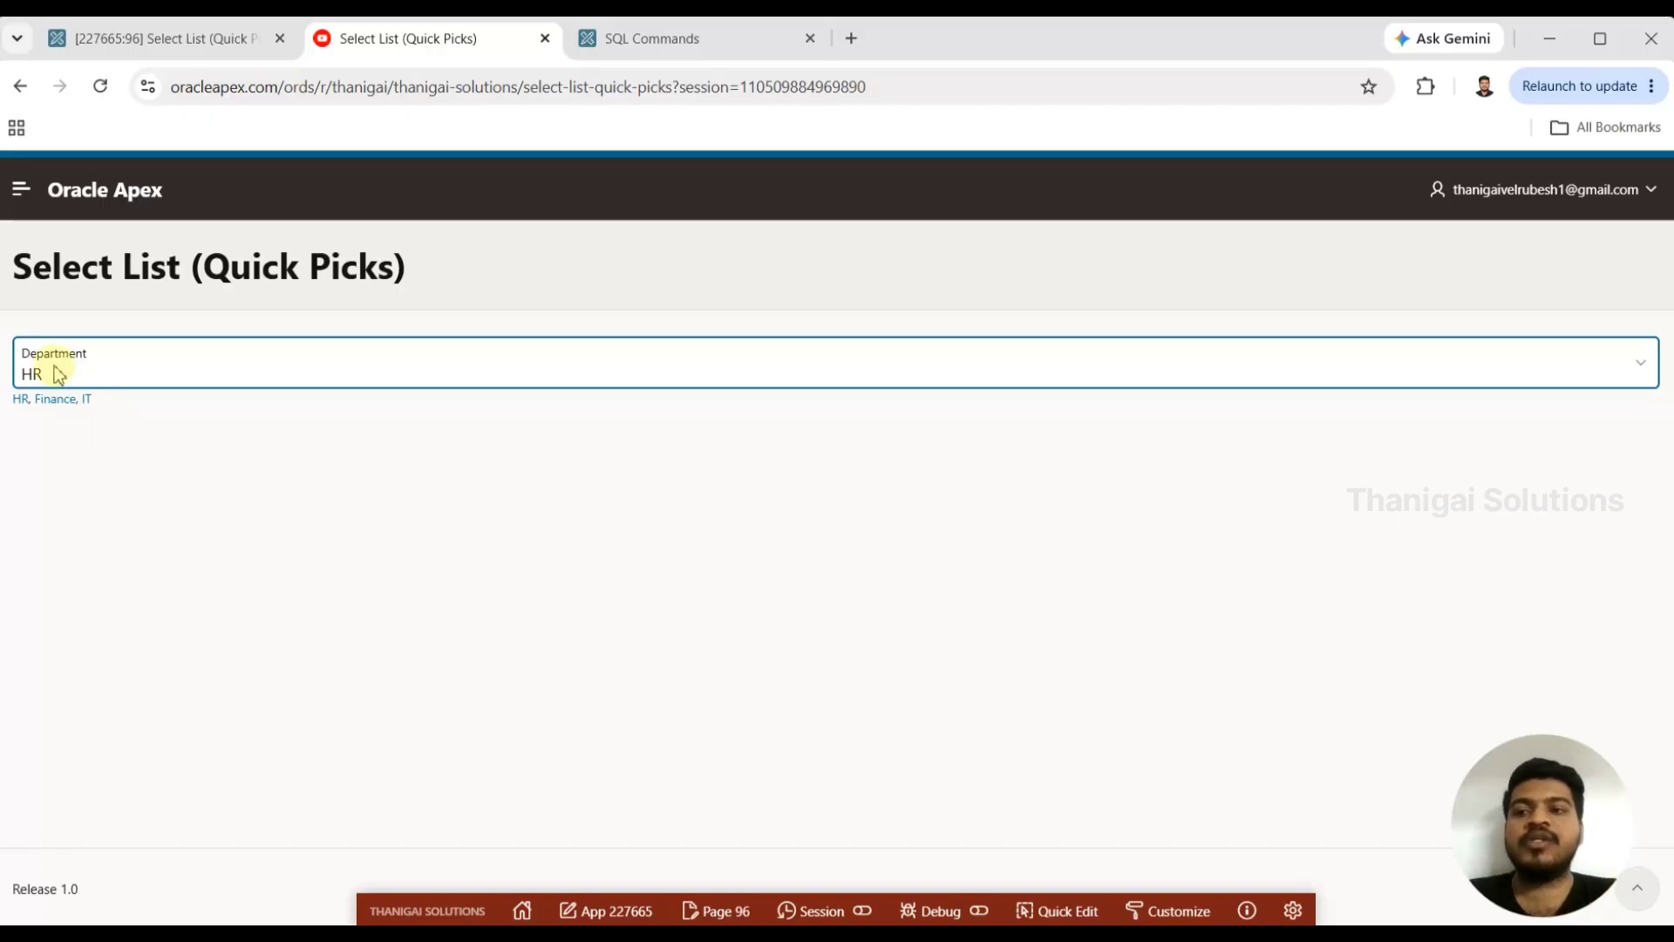
click(132, 370)
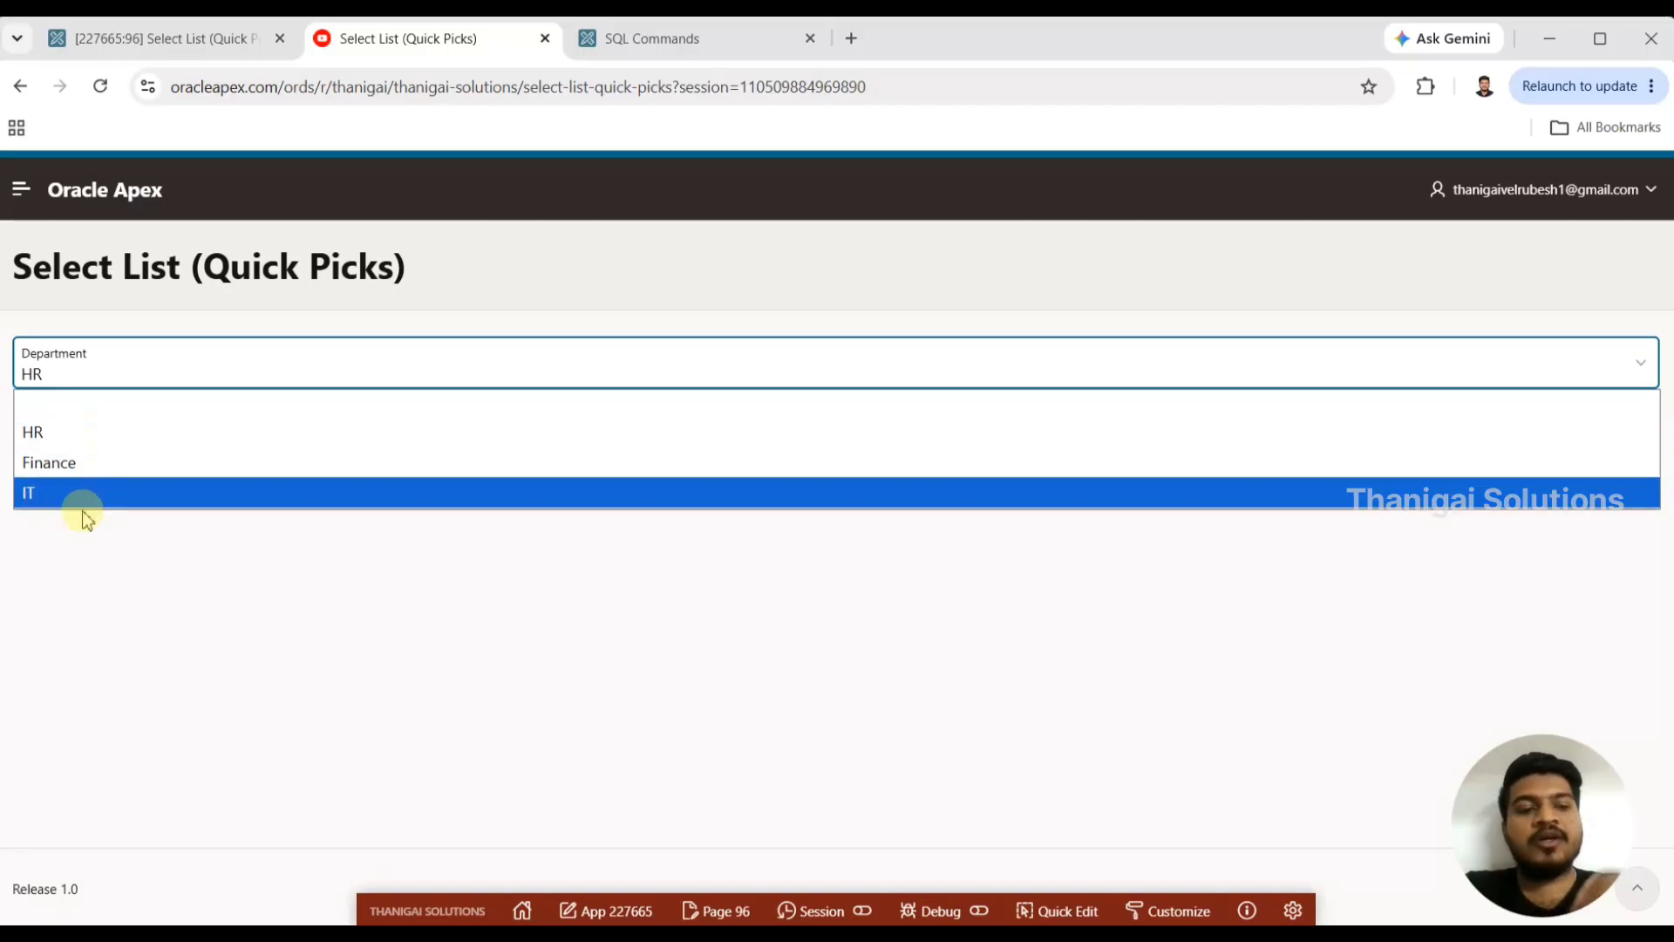
click(172, 363)
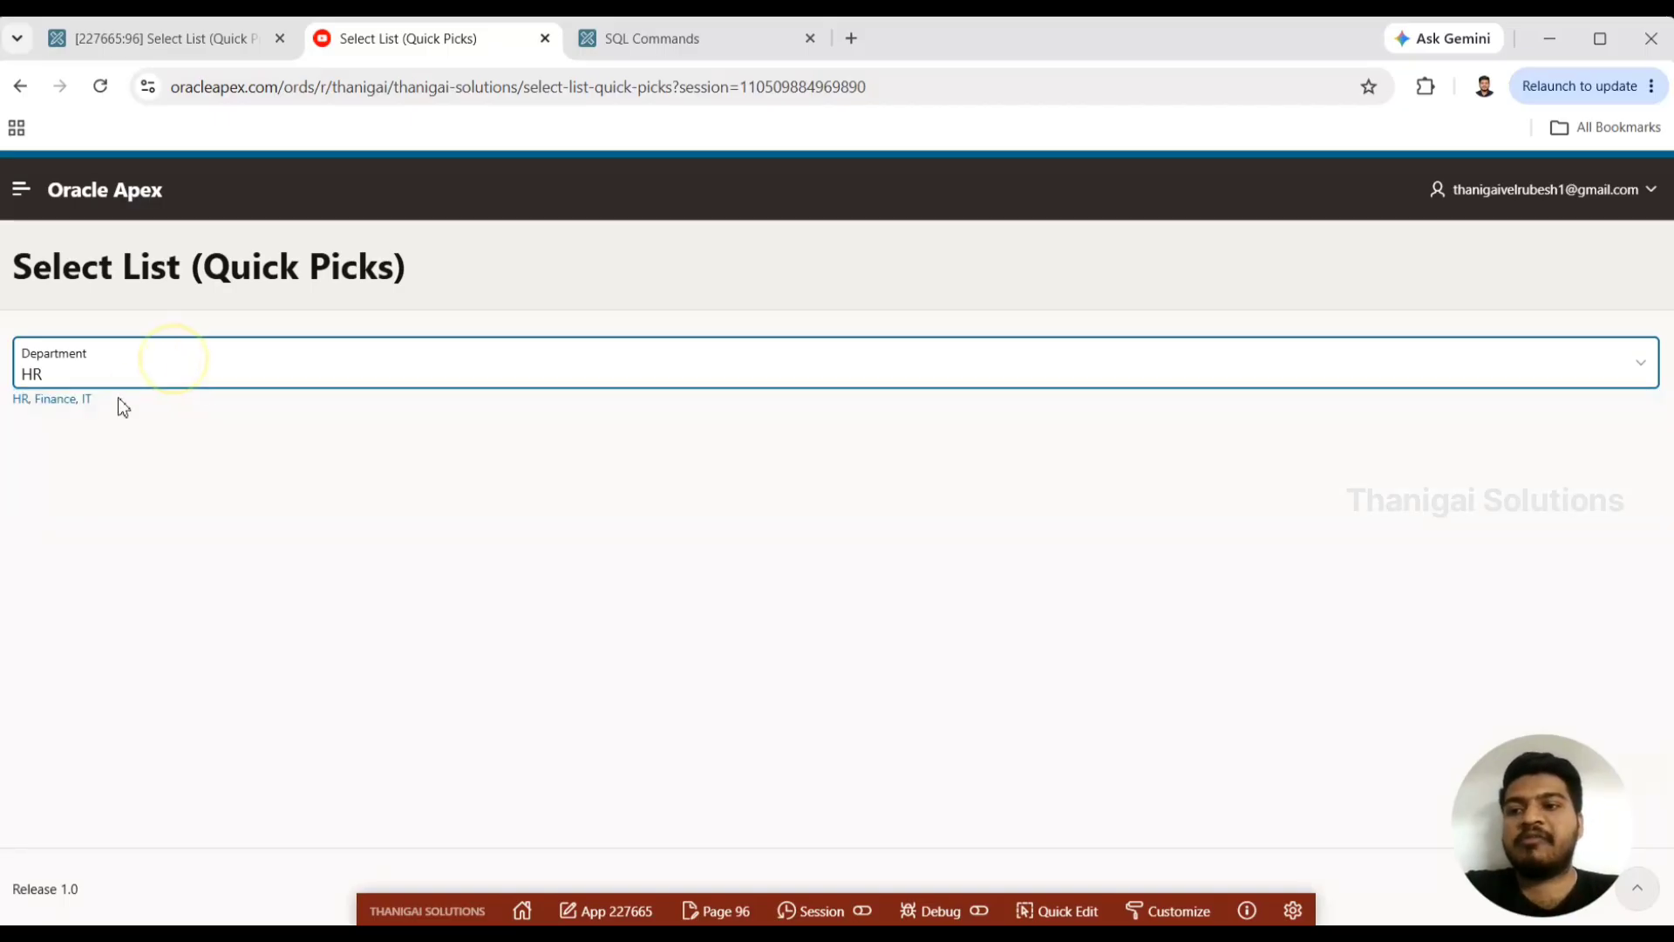
click(56, 408)
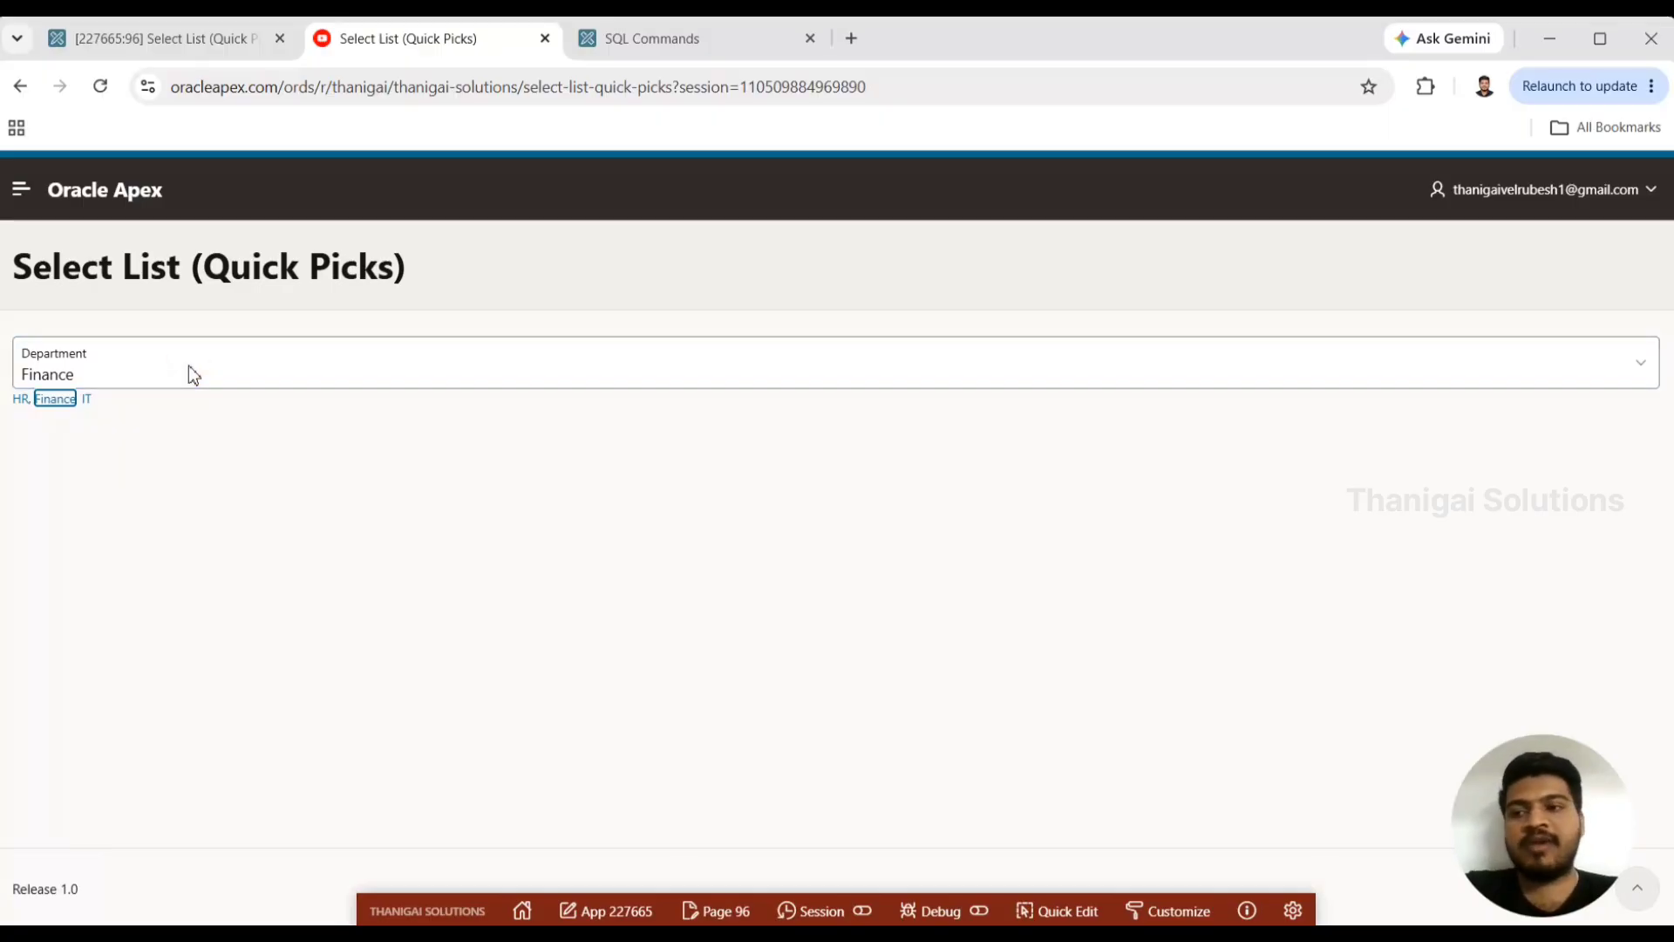
click(103, 426)
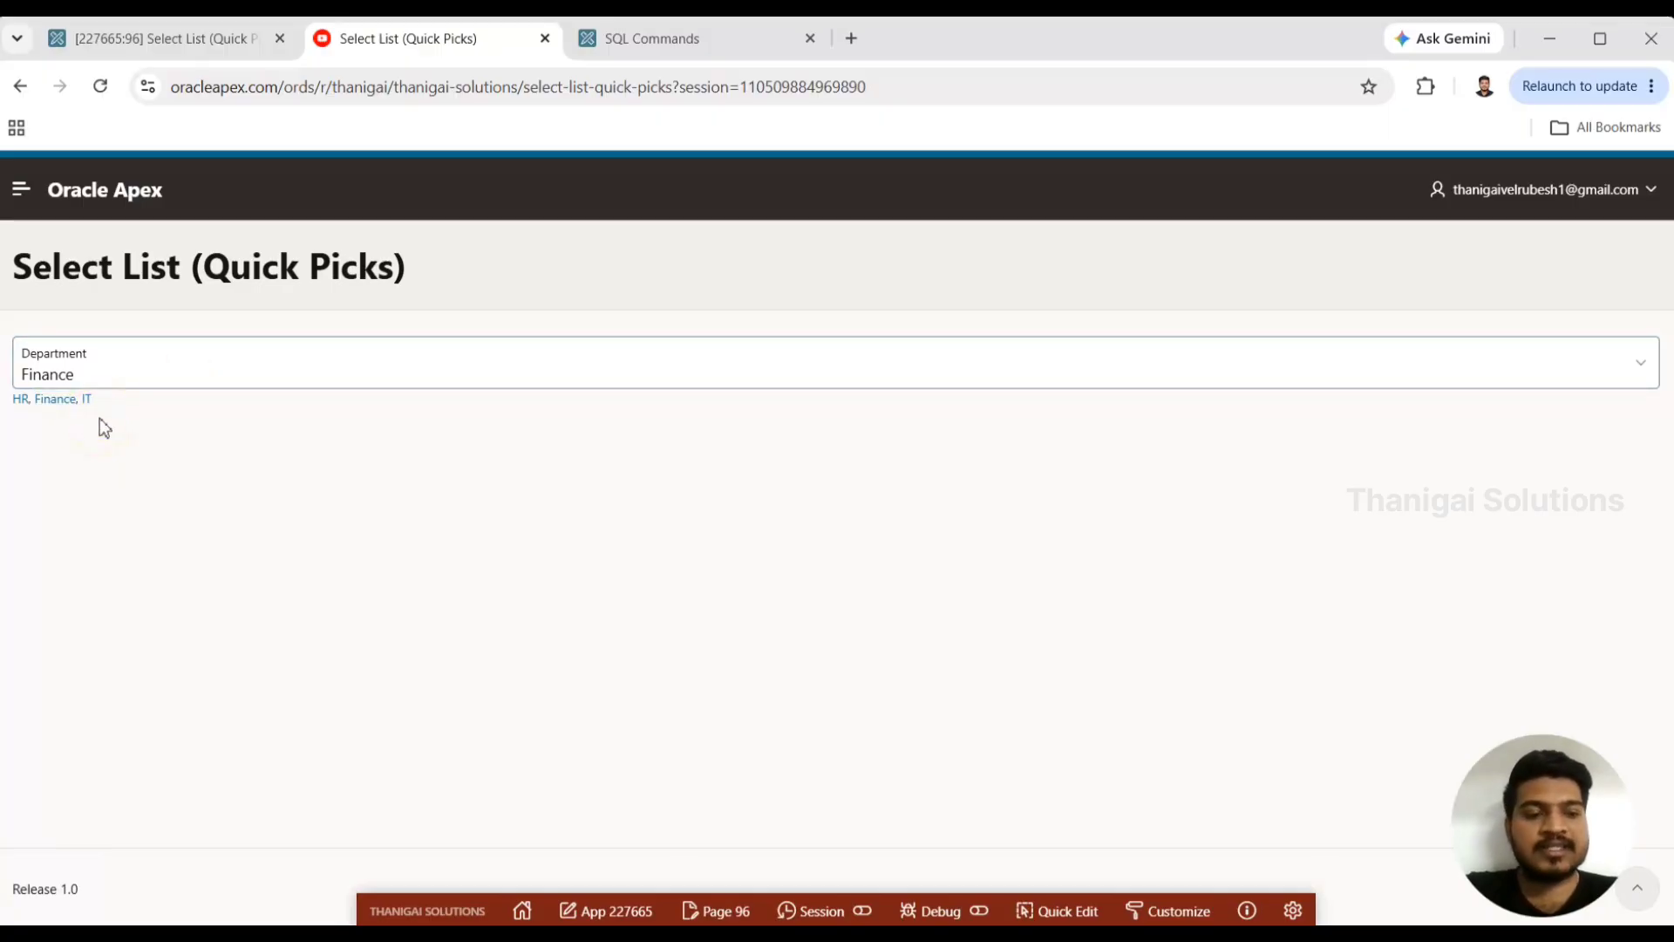